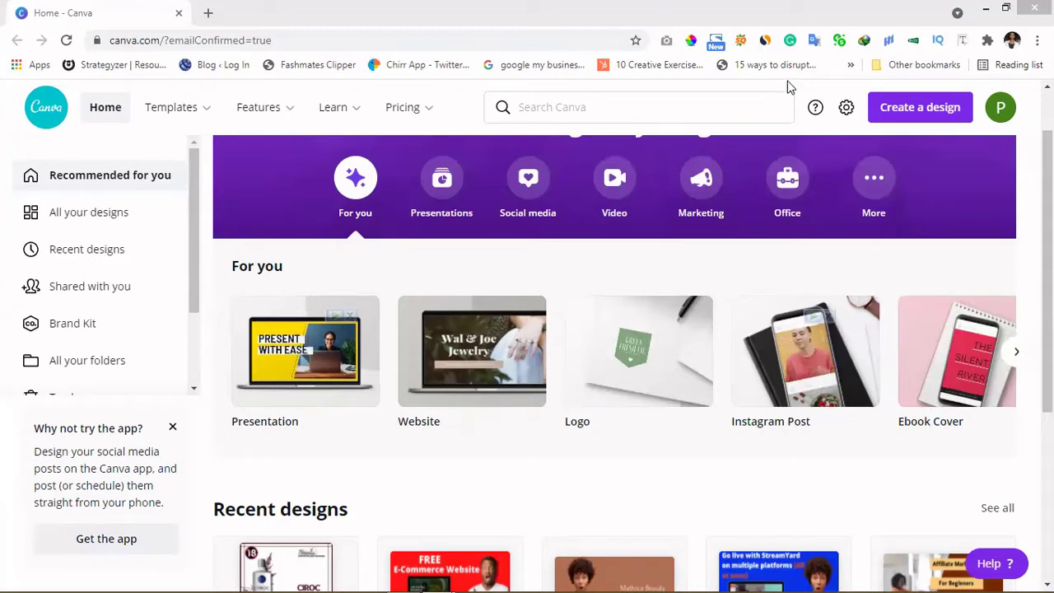
Step: Open the Online Profitt YouTube channel's Videos page in a new tab beside Canva
key("ctrl+shift+t")
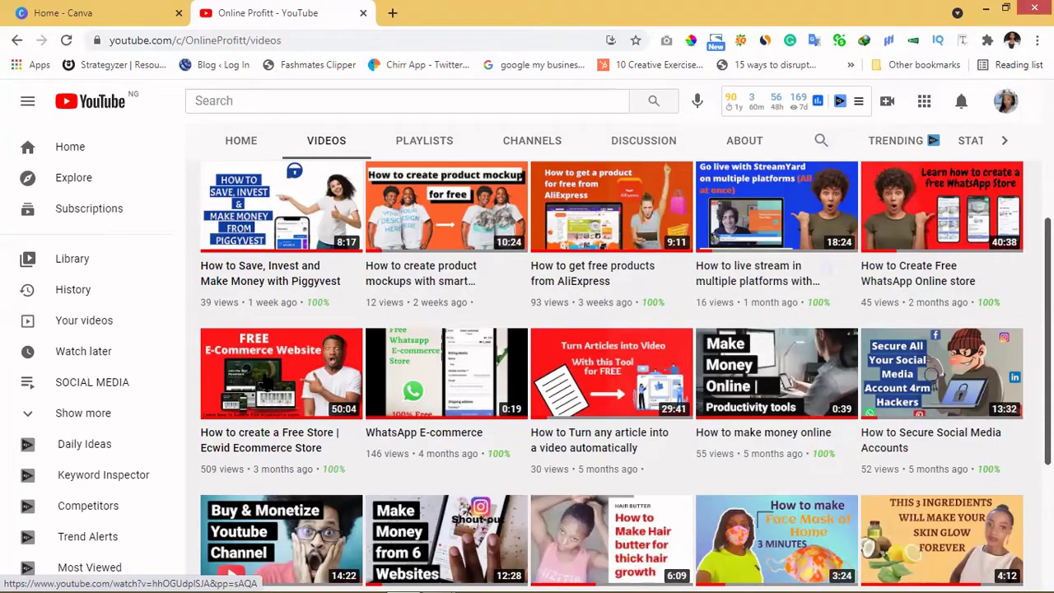
Step: Close the YouTube videos tab, leaving only the Canva home page
mouse_move(236, 442)
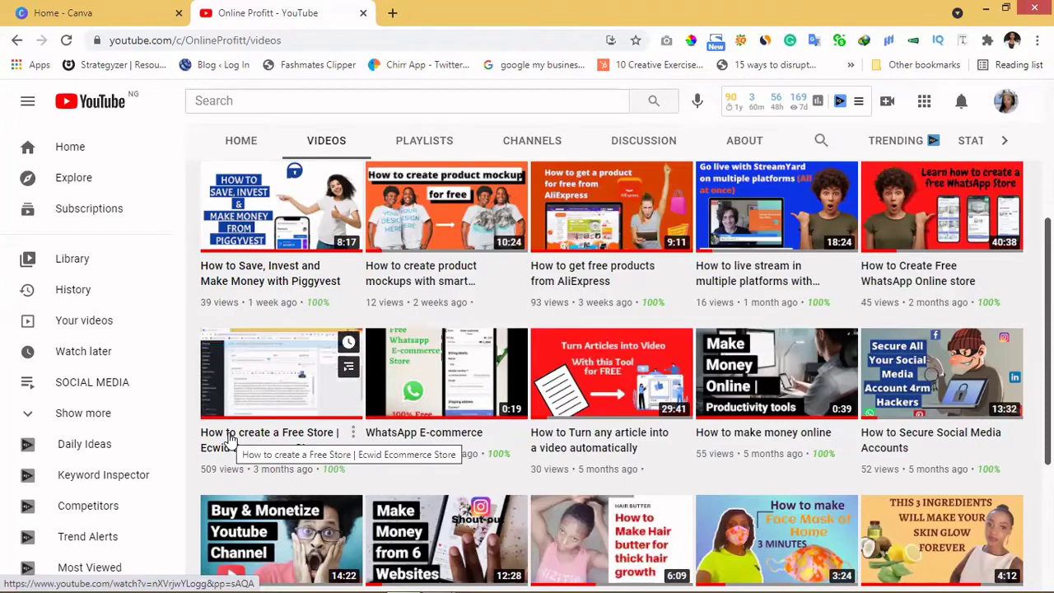
key("ctrl+w")
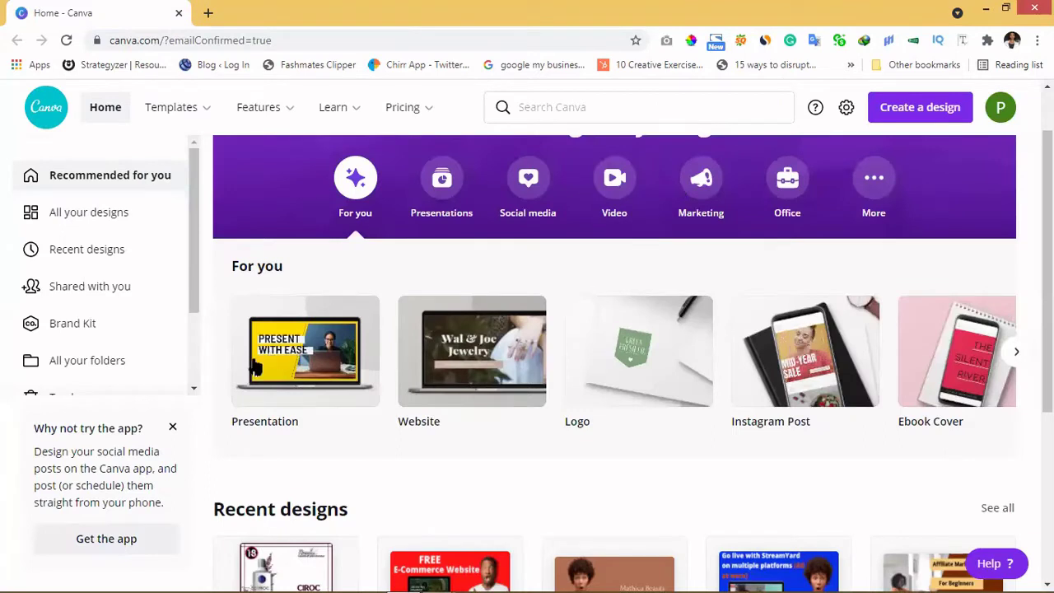
Step: Dismiss the 'Why not try the app?' box and search Canva for 'website'
left_click(173, 429)
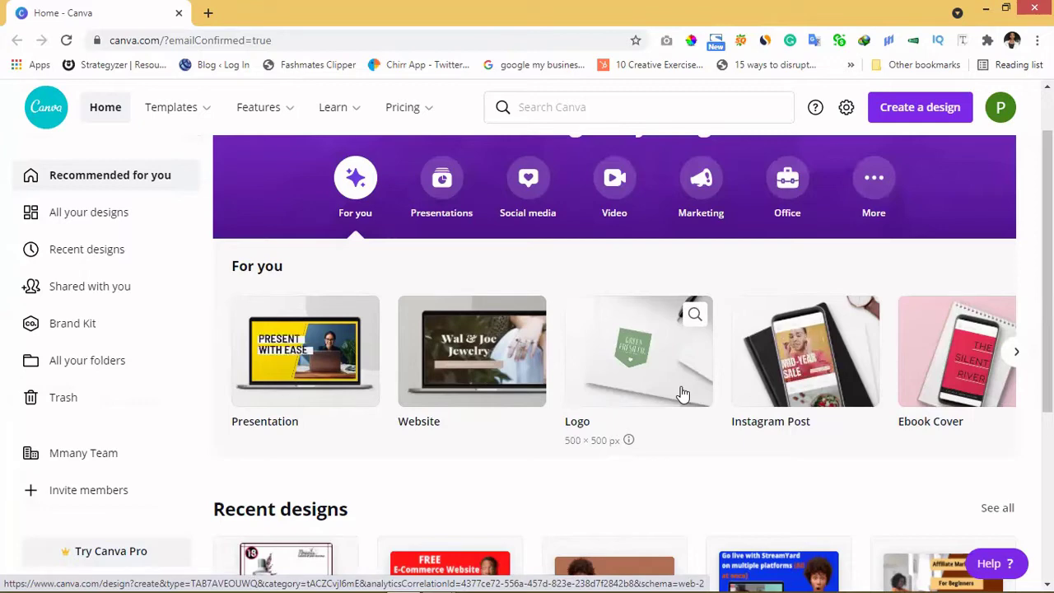
left_click(587, 109)
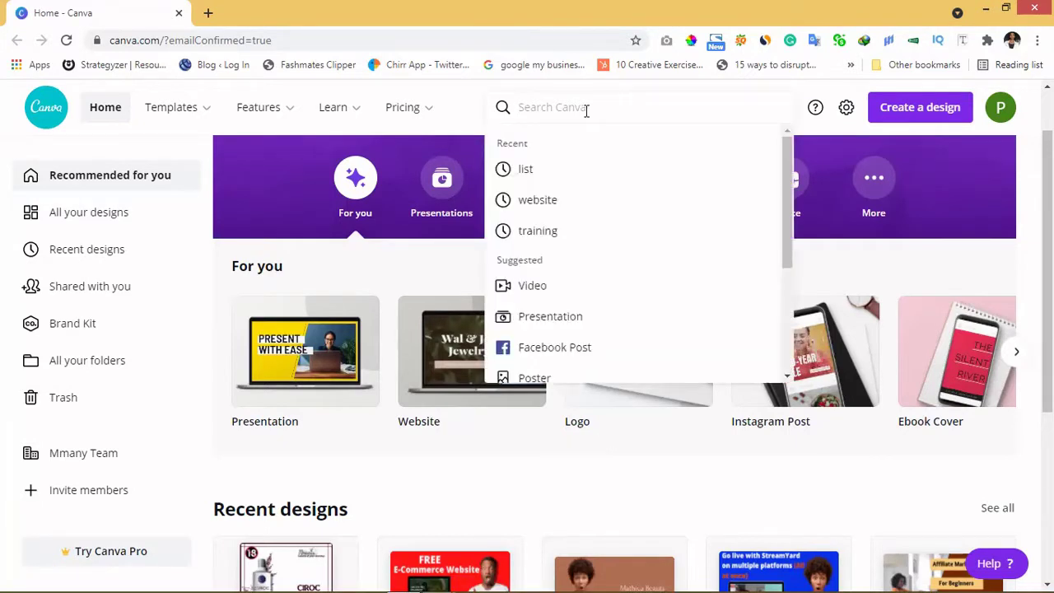
type("website")
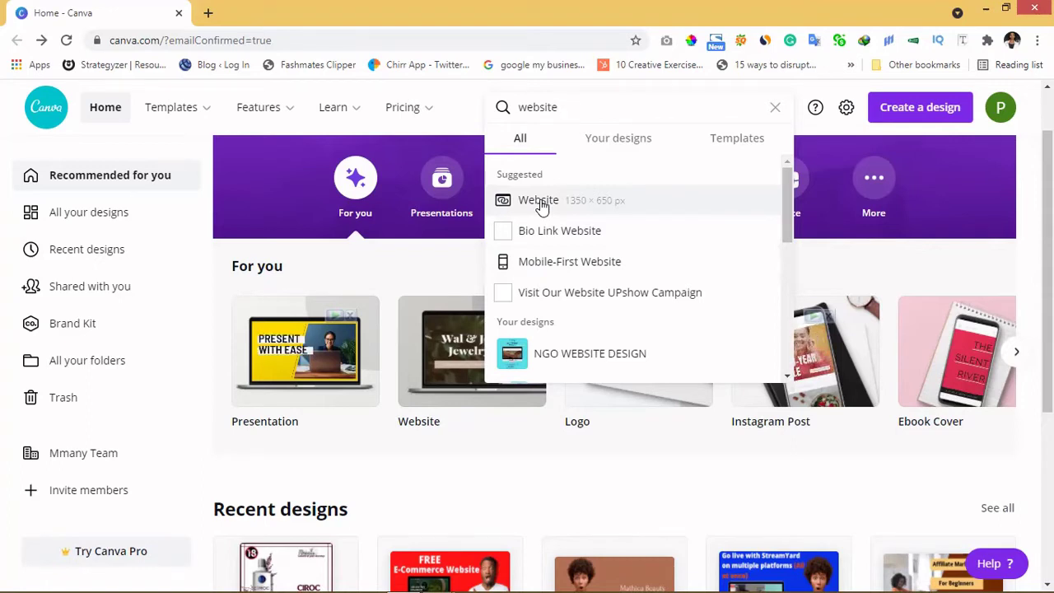
Step: Browse Mobile-First Website templates filtered to Free only
left_click(549, 262)
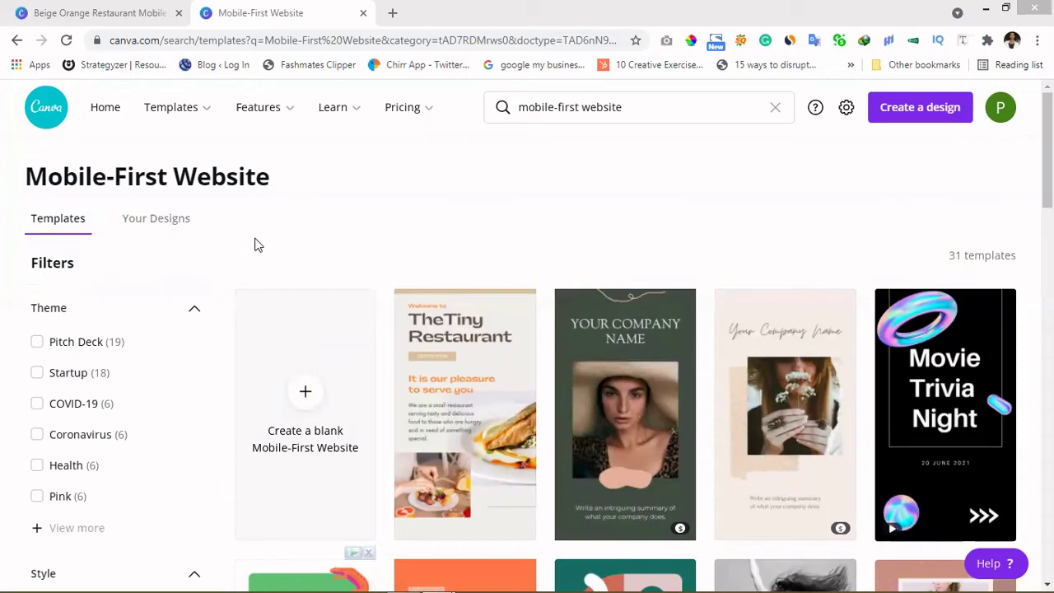
scroll(406, 245, "down", 2)
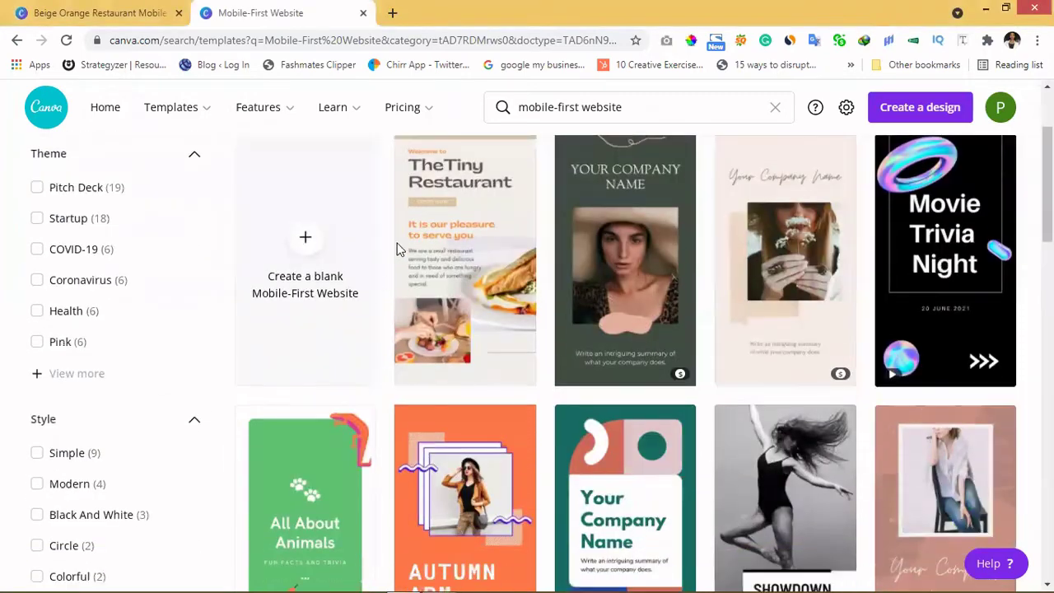
scroll(906, 334, "down", 2)
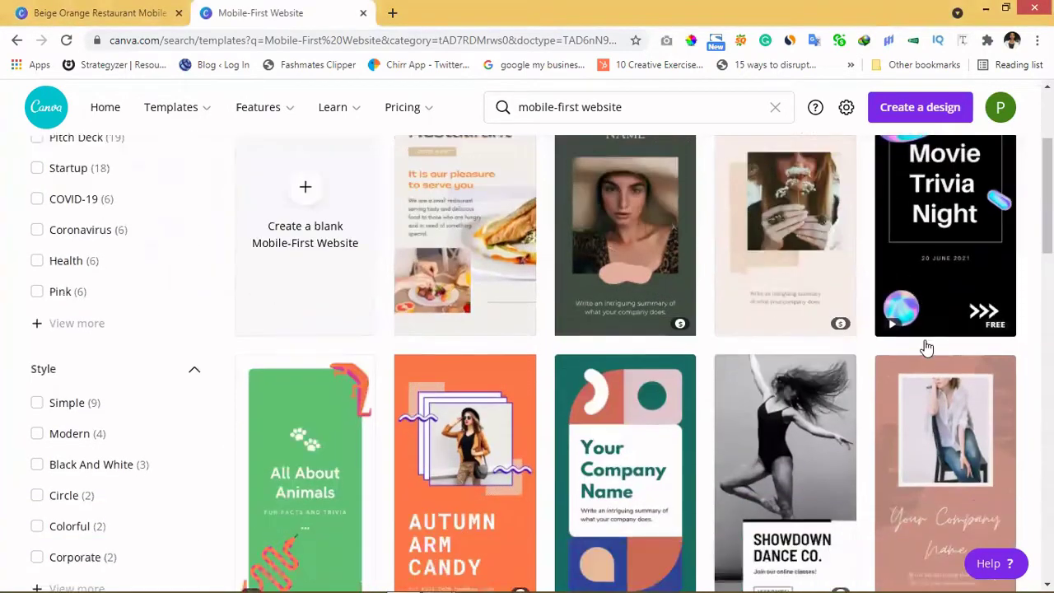
scroll(286, 348, "up", 2)
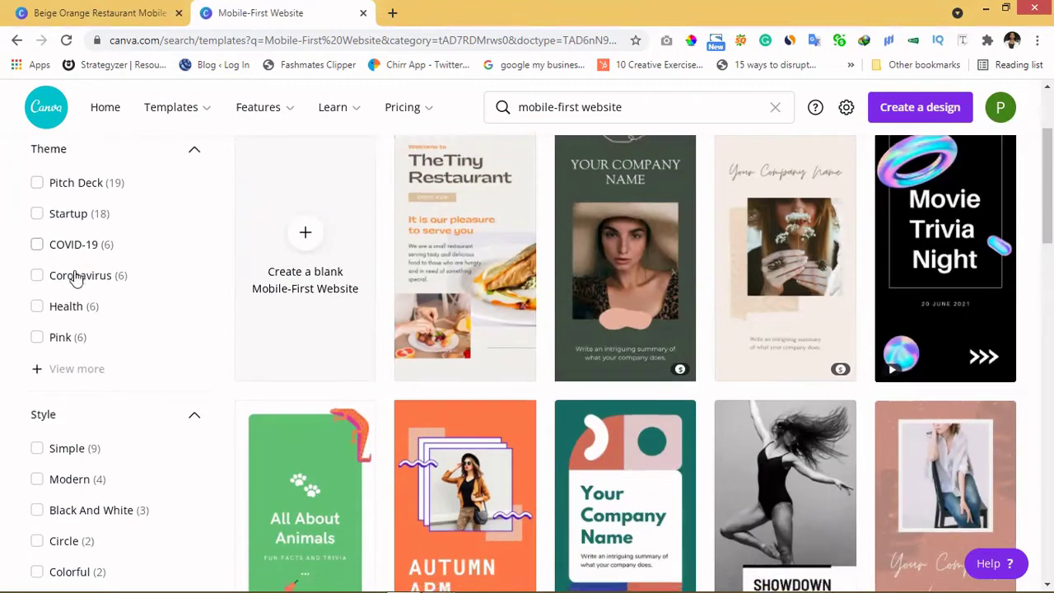
scroll(65, 275, "down", 2)
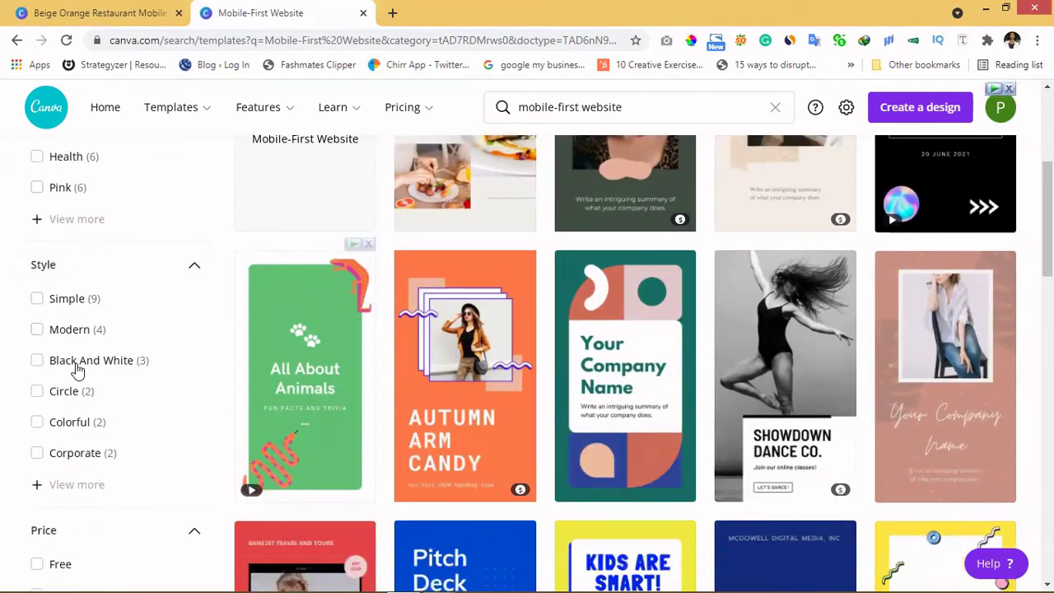
scroll(74, 367, "down", 3)
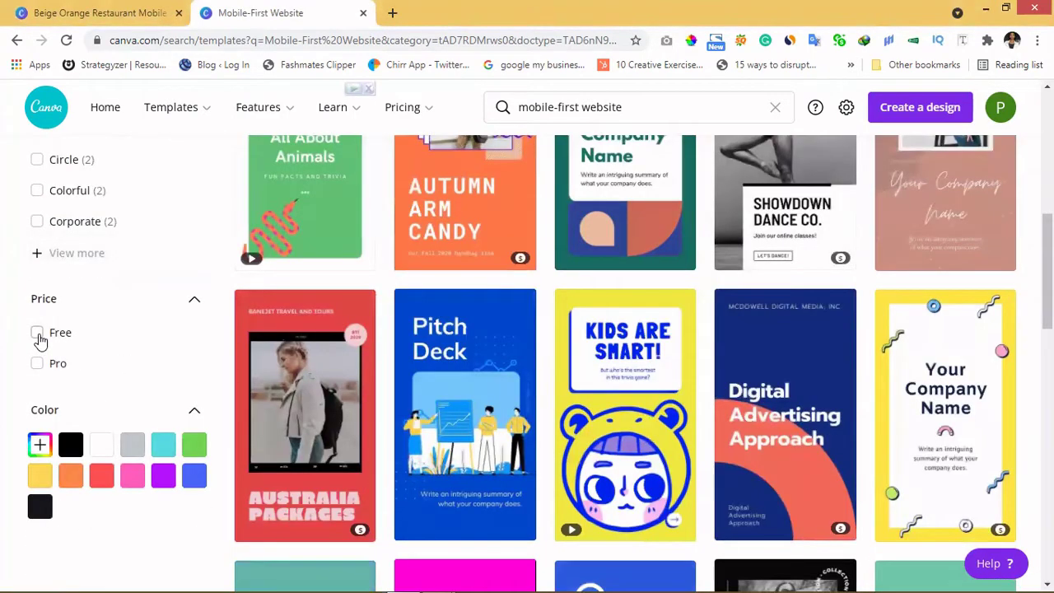
left_click(37, 333)
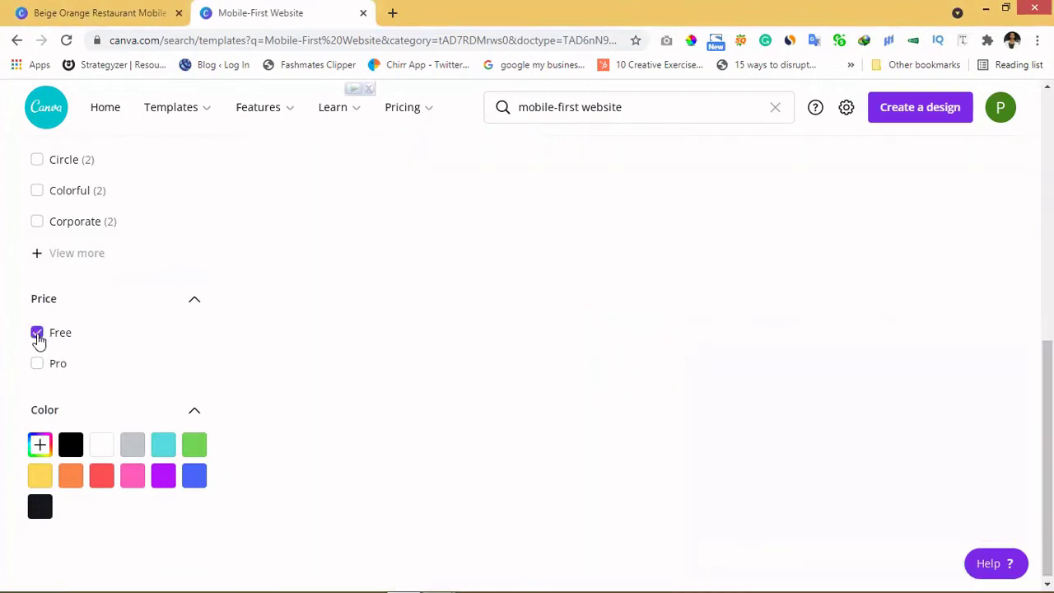
Step: Switch to the Beige Orange Restaurant Mobile First Website design in the editor
scroll(189, 415, "up", 1)
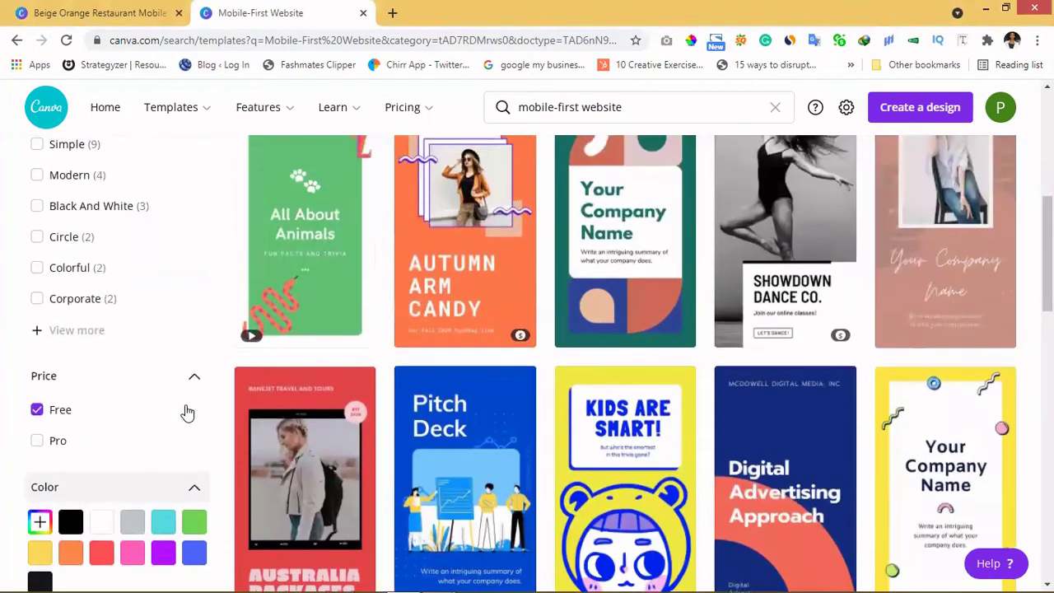
scroll(189, 412, "up", 1)
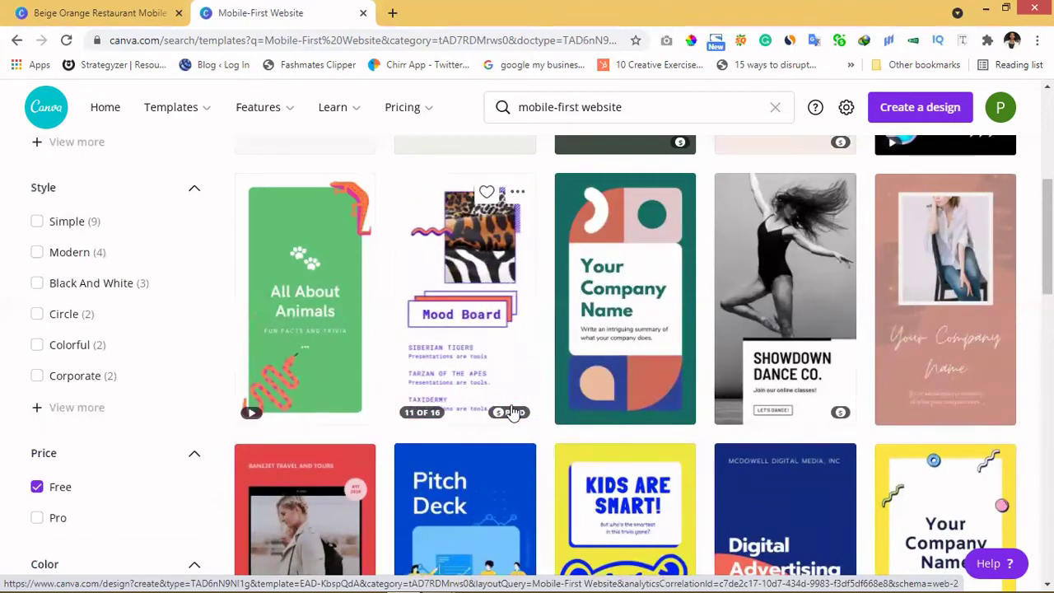
scroll(510, 415, "up", 5)
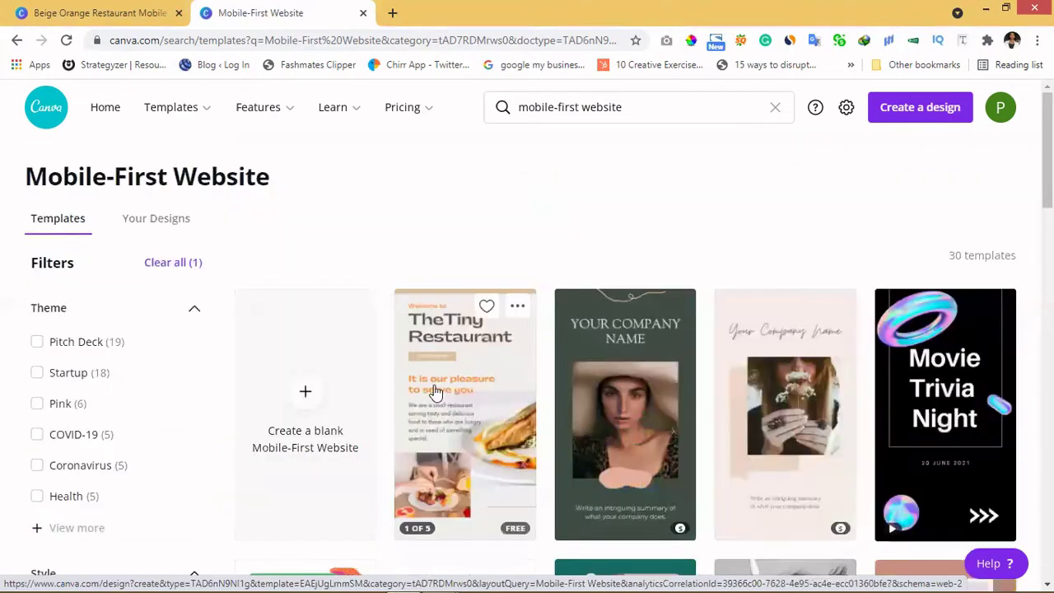
mouse_move(434, 380)
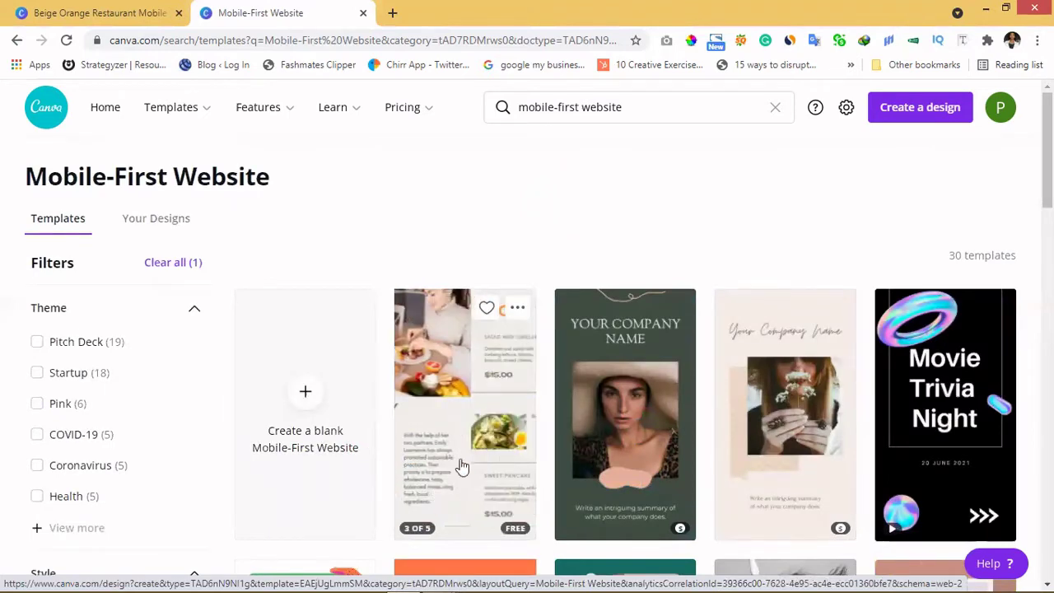
key("ctrl+Tab")
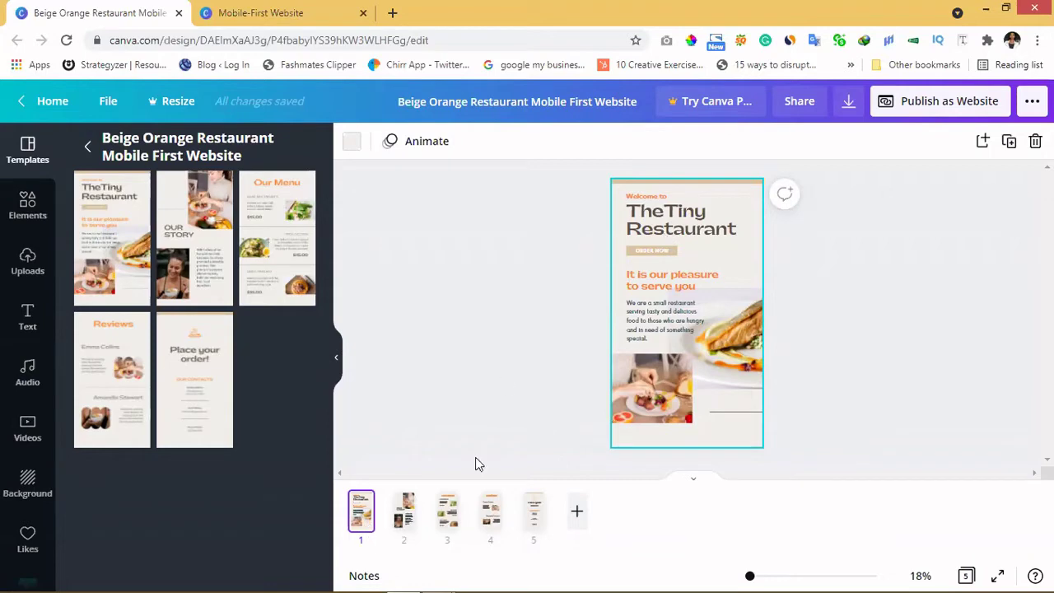
Step: Review pages 1–5 (OUR STORY, Our Menu, Reviews, Place your order!) and choose Publish as Website
left_click(406, 526)
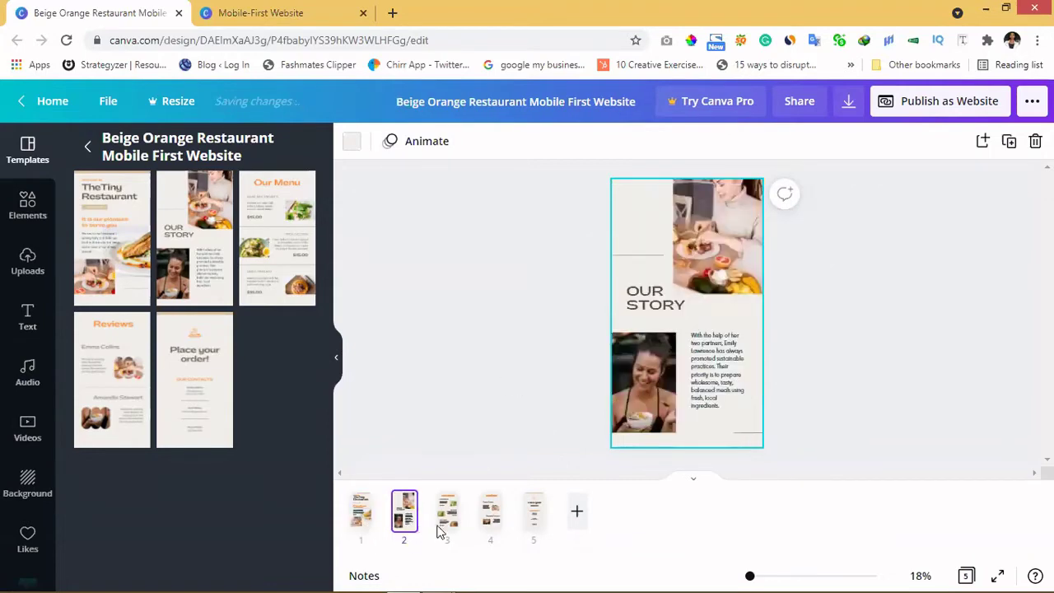
left_click(452, 525)
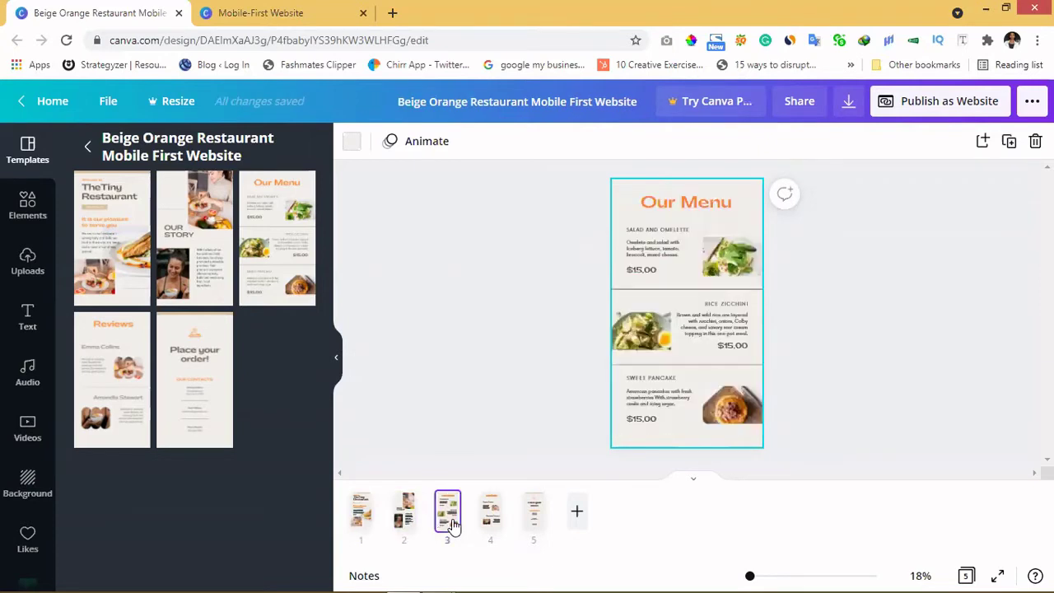
left_click(493, 516)
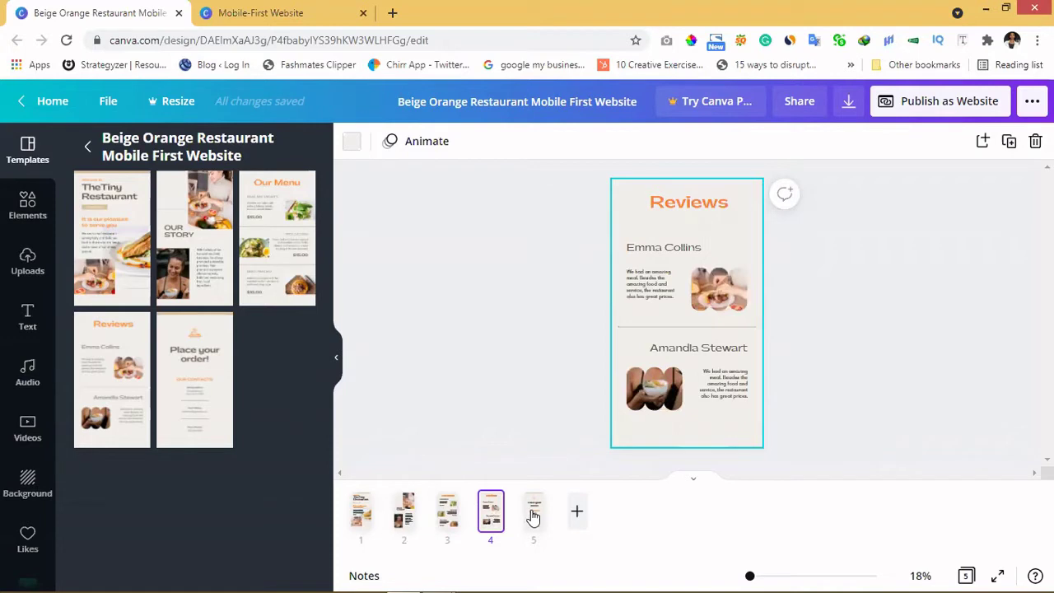
left_click(534, 516)
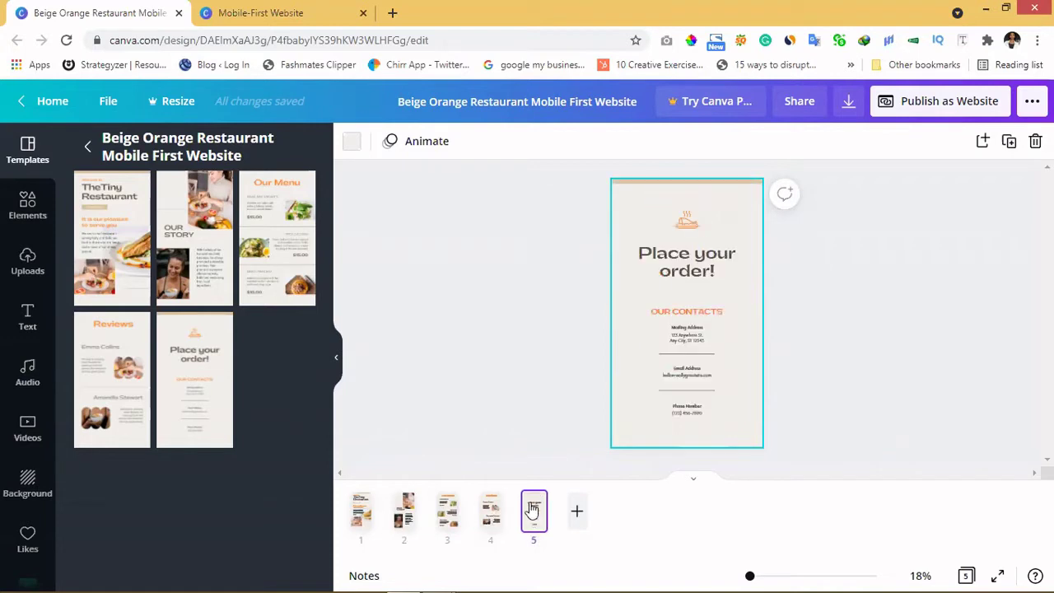
left_click(361, 521)
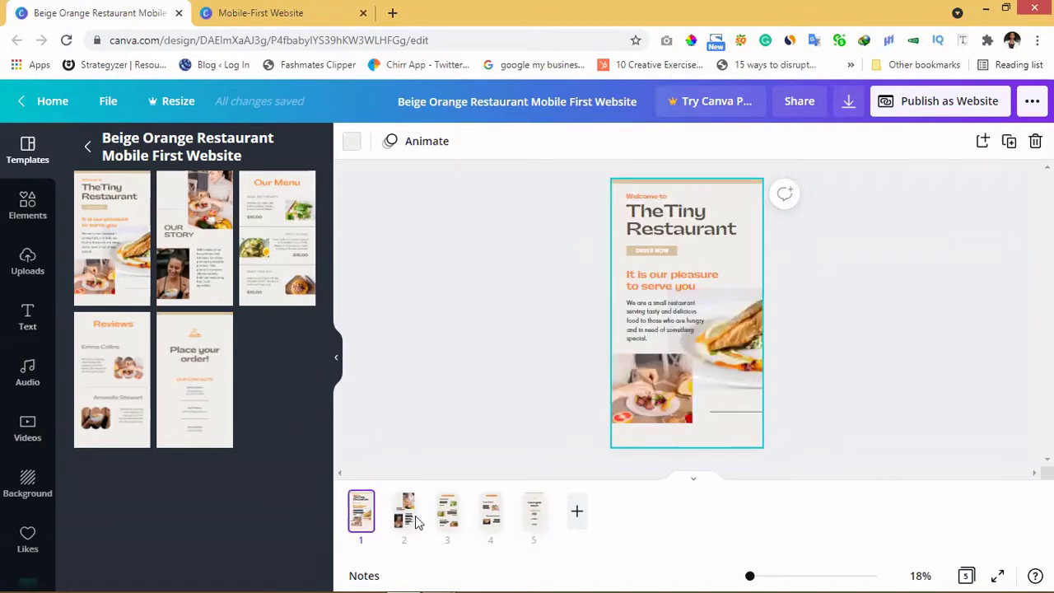
left_click(404, 511)
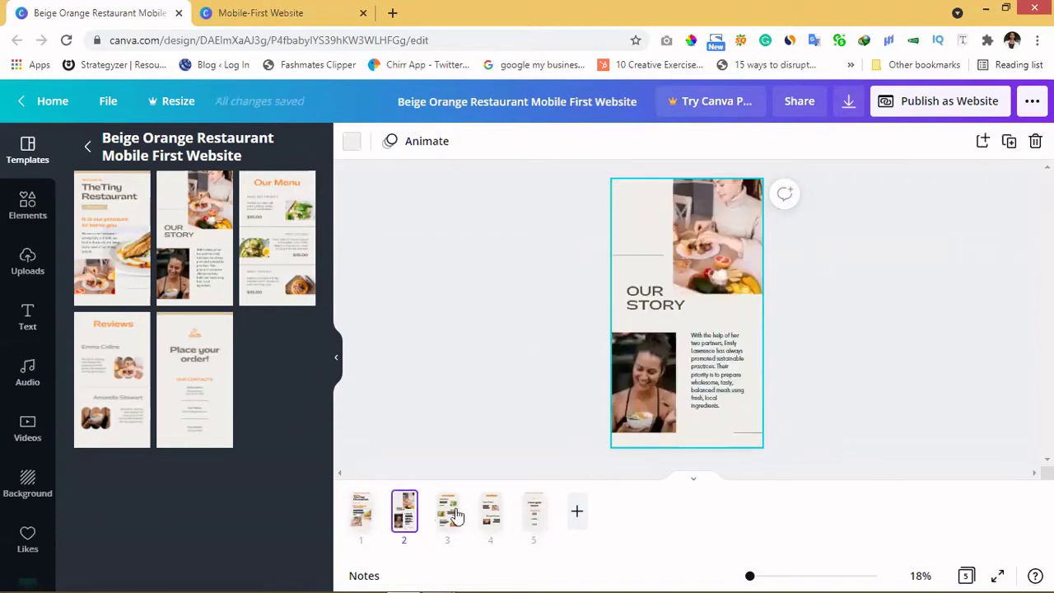
left_click(457, 515)
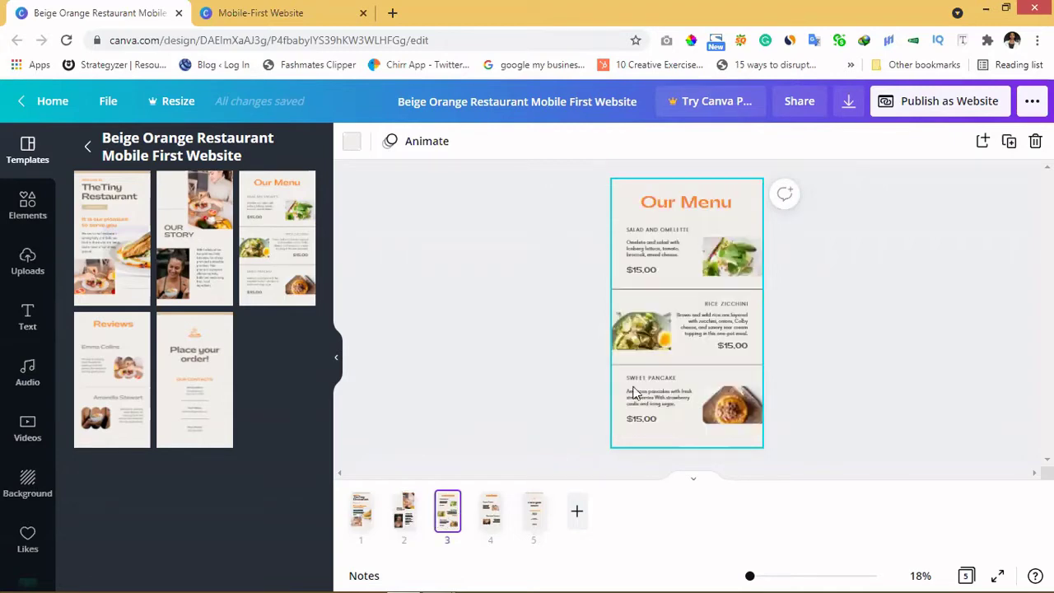
left_click(916, 110)
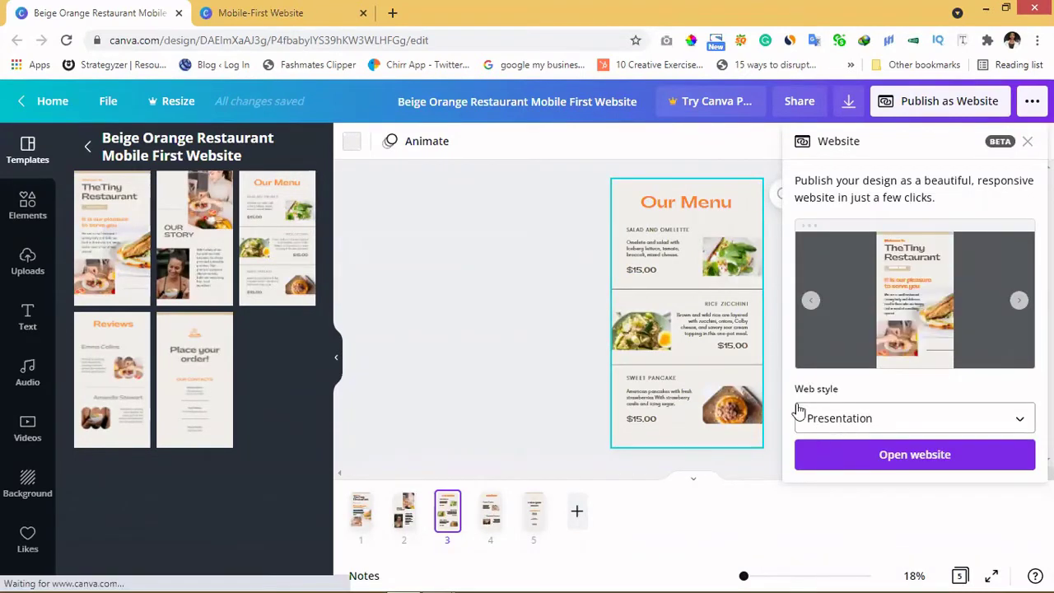
Step: Keep the Presentation web style and open the restaurant website in a new tab
left_click(838, 428)
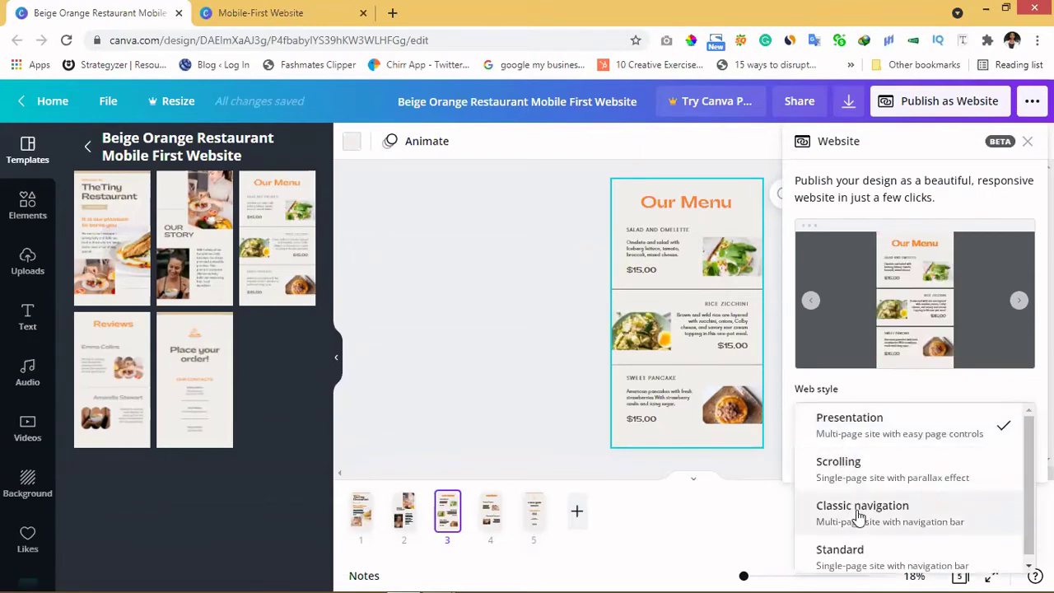
scroll(856, 557, "down", 1)
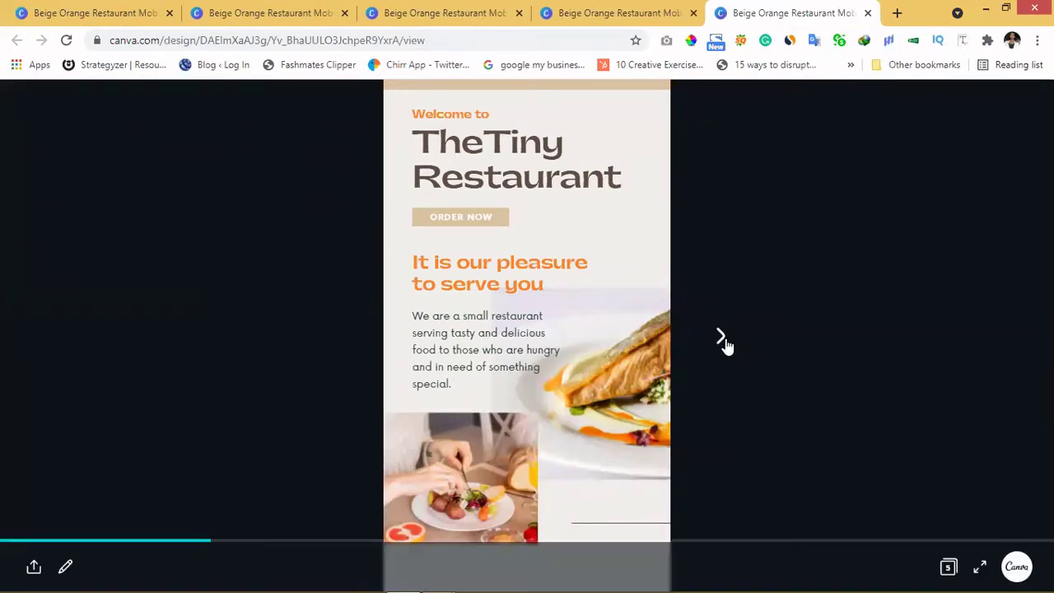
Step: Advance the presentation site to the Place your order! slide, then view the website preview
left_click(725, 342)
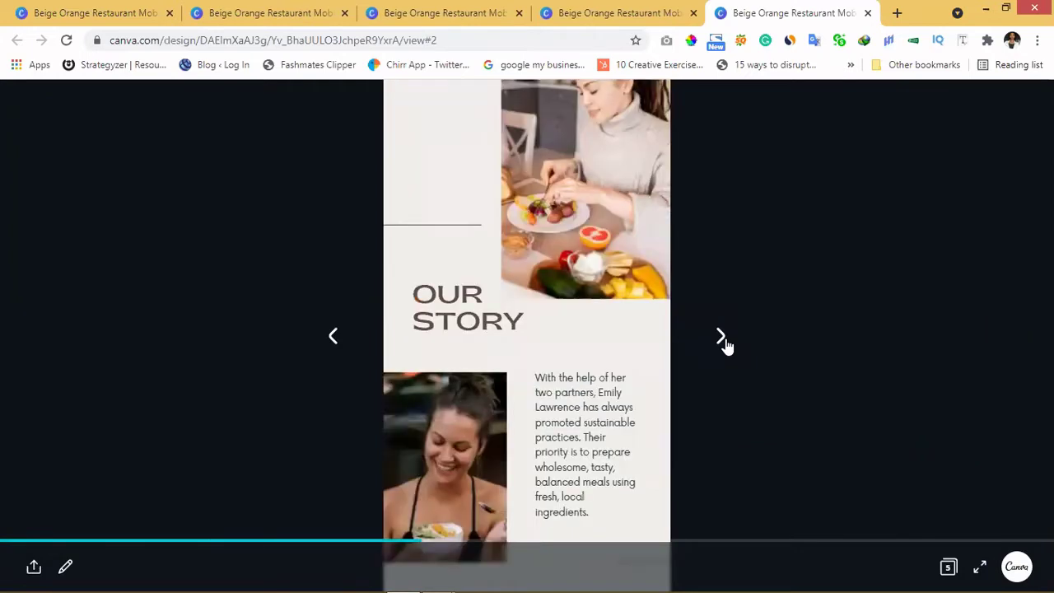
left_click(722, 337)
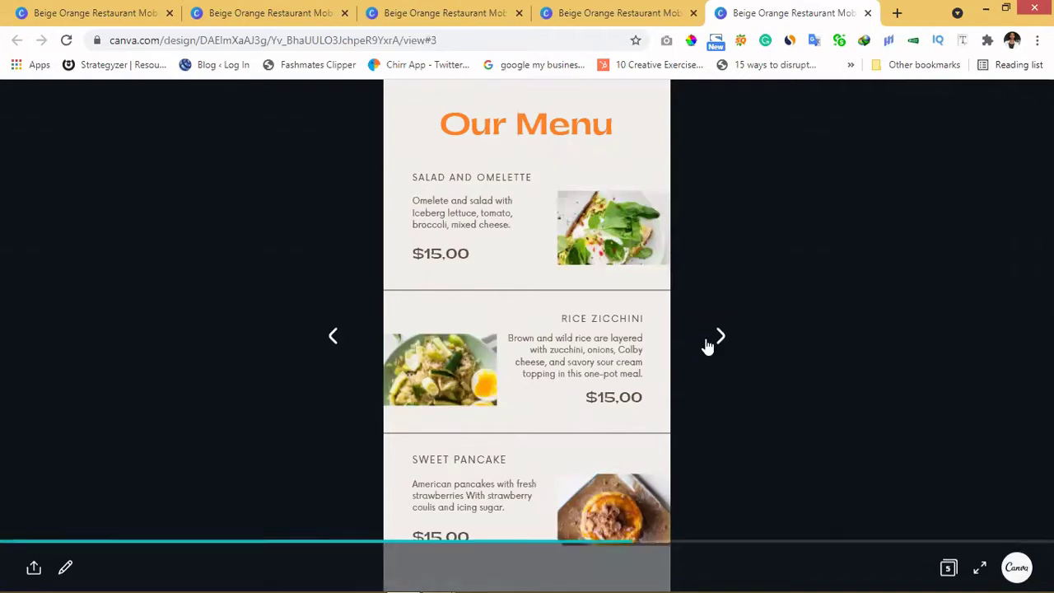
left_click(721, 339)
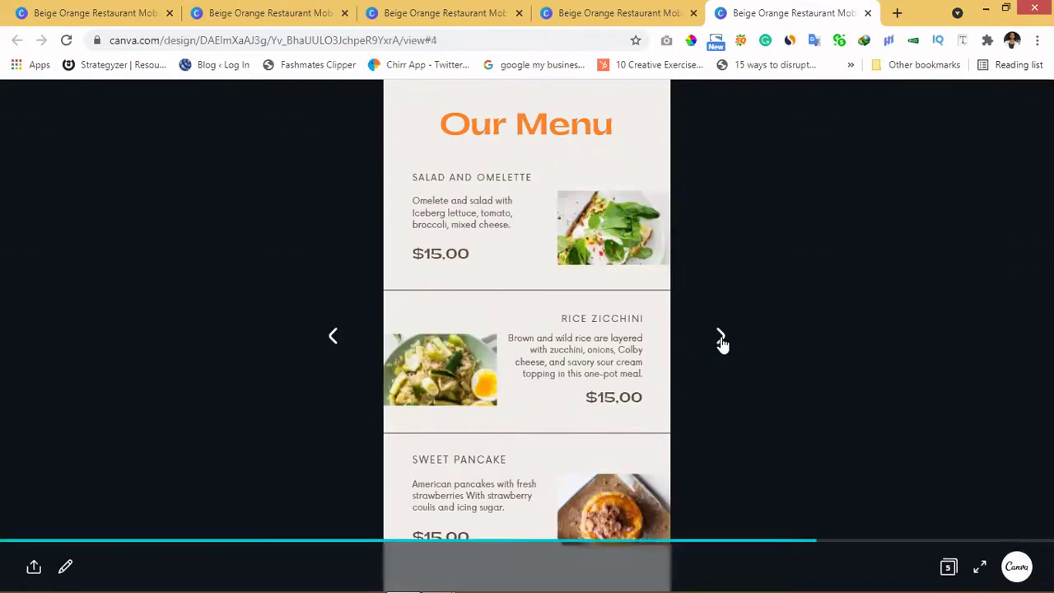
left_click(722, 339)
left_click(721, 339)
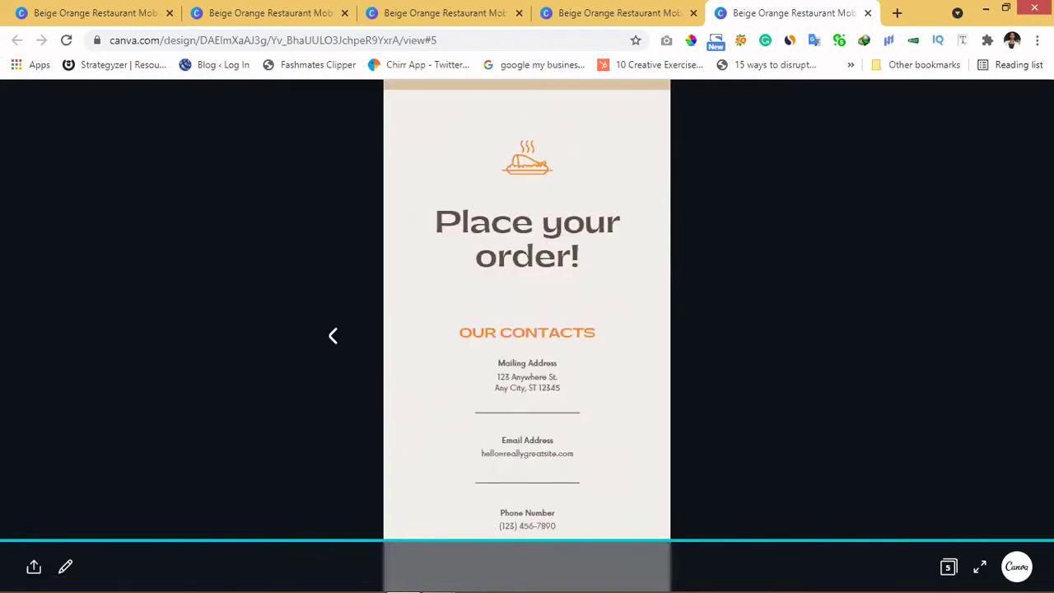
left_click(618, 13)
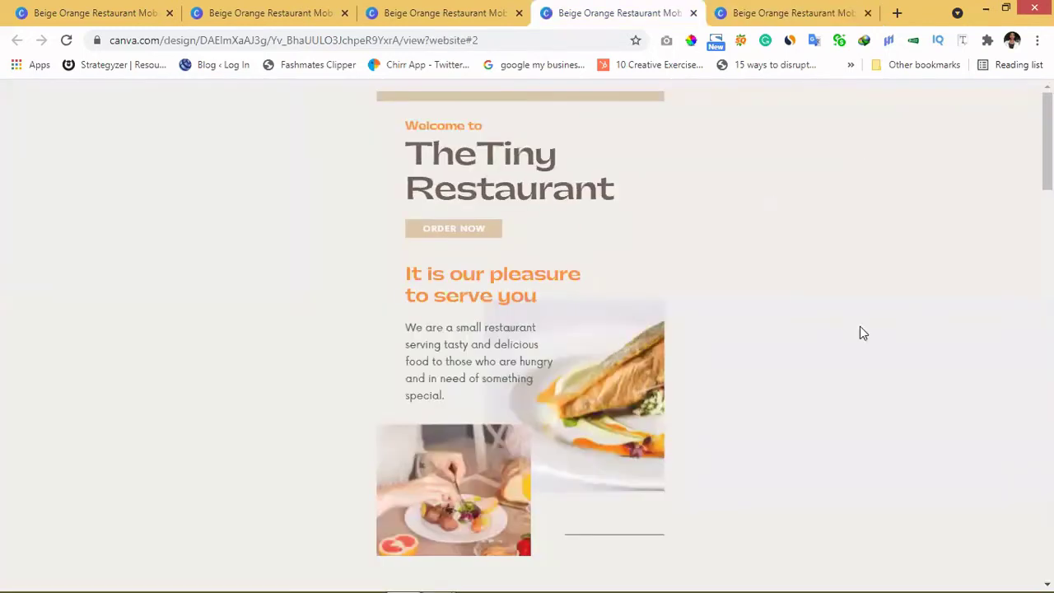
Step: Scroll through every section of TheTiny Restaurant website preview and back up
scroll(692, 223, "down", 1)
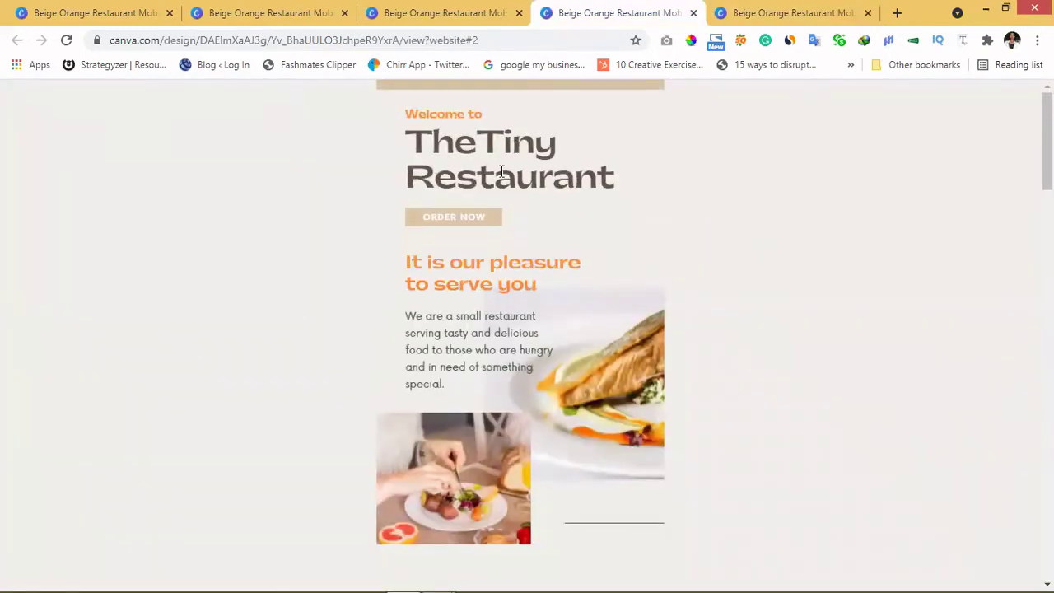
scroll(651, 221, "down", 4)
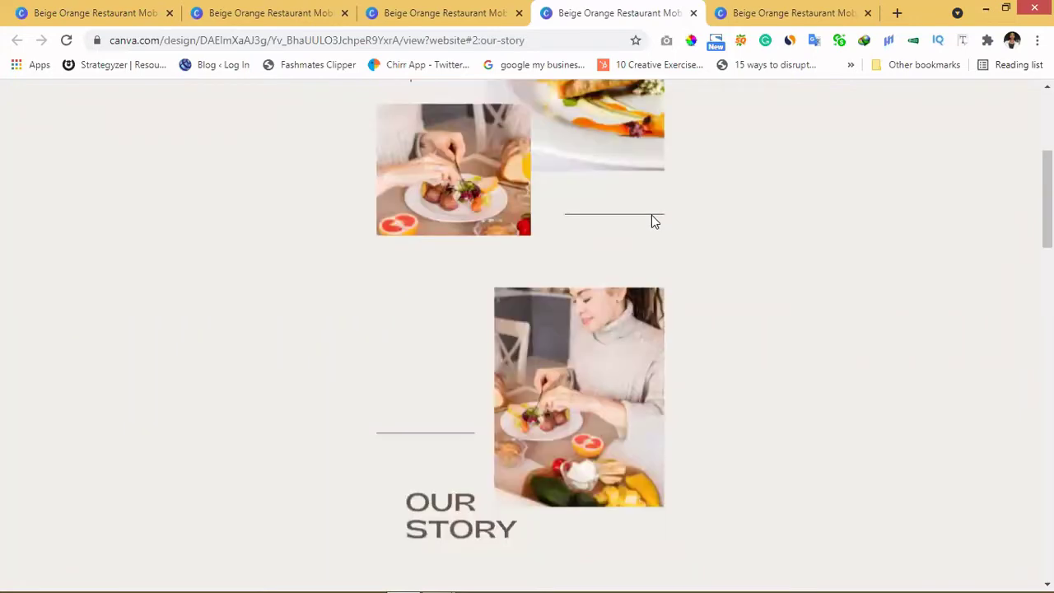
scroll(651, 217, "down", 3)
scroll(653, 217, "down", 1)
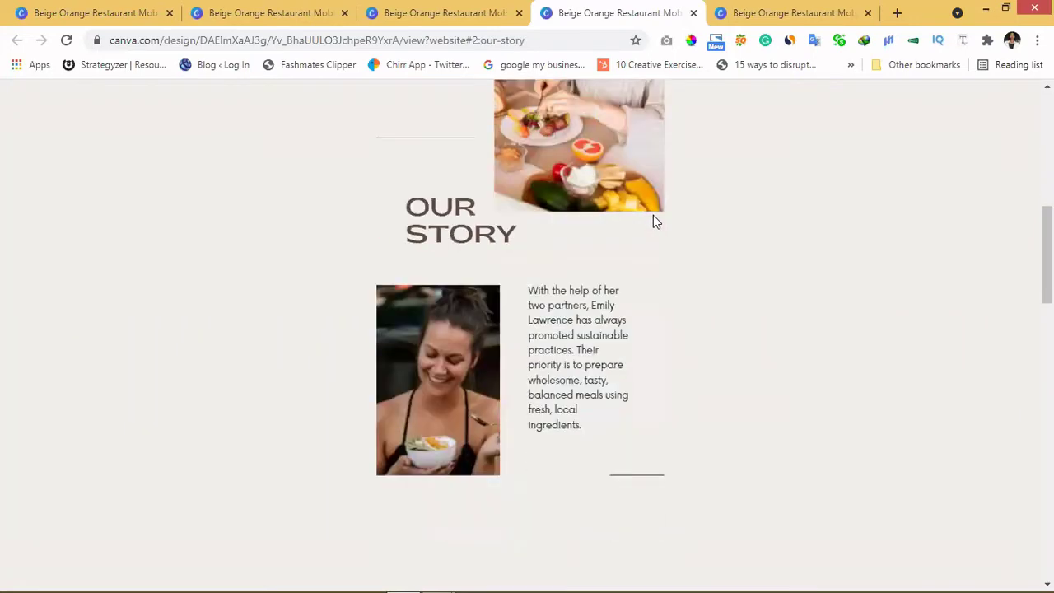
scroll(654, 216, "down", 3)
scroll(653, 217, "down", 4)
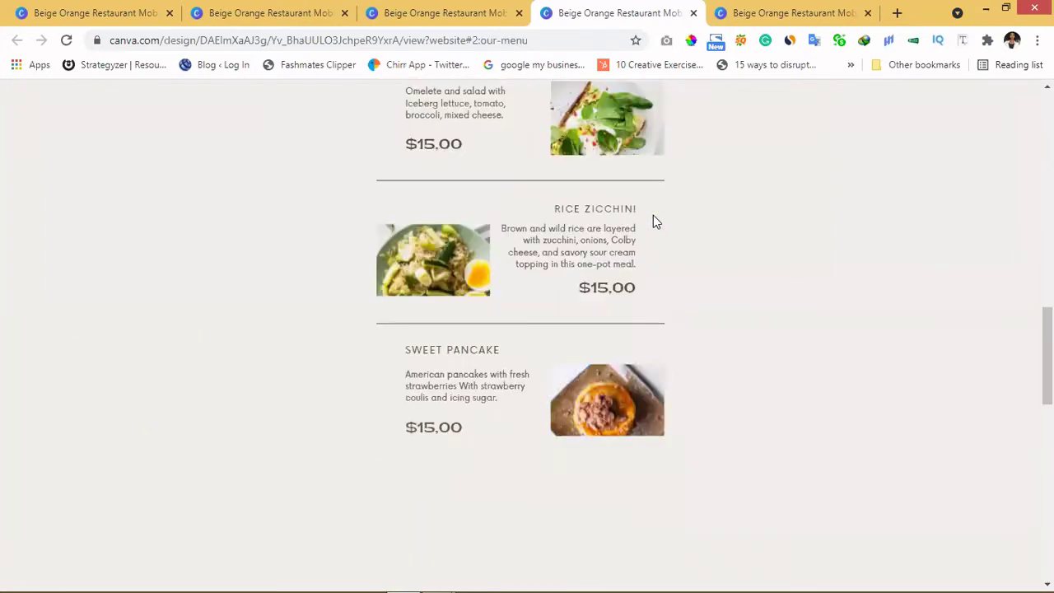
scroll(654, 221, "down", 2)
scroll(653, 221, "down", 4)
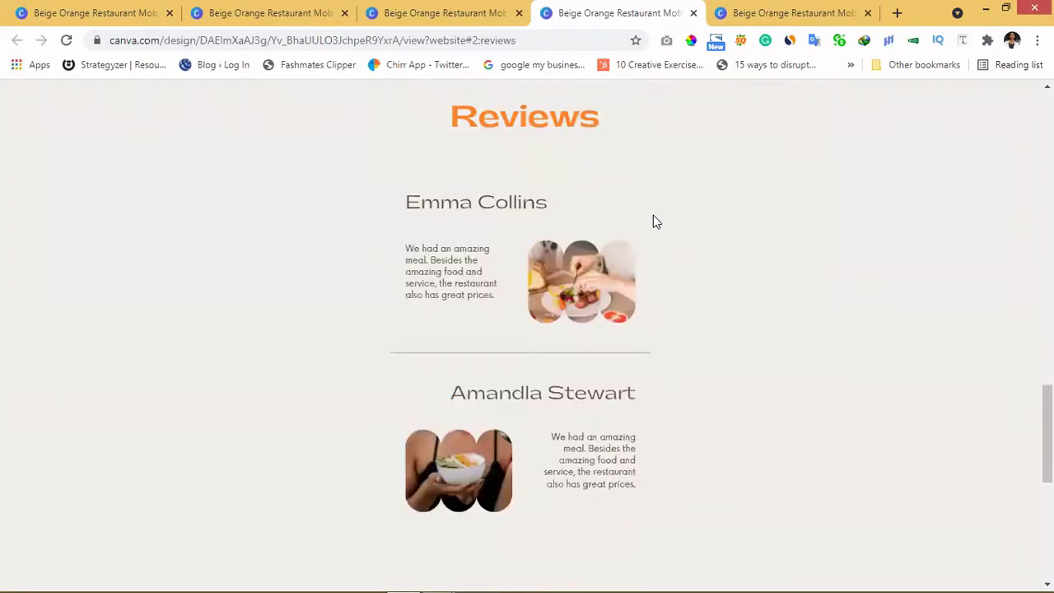
scroll(653, 221, "down", 3)
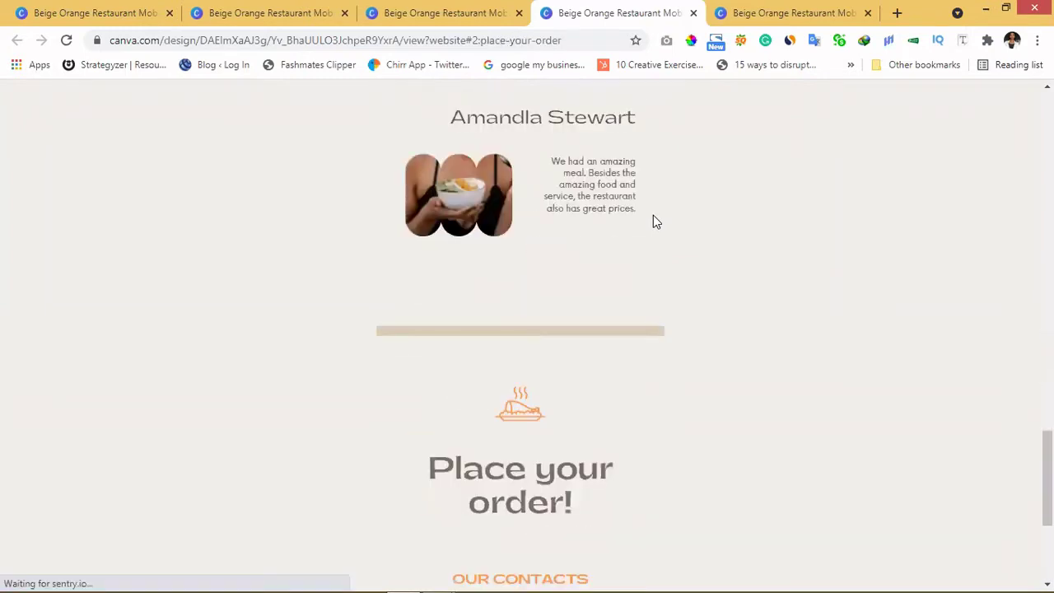
scroll(653, 221, "down", 1)
scroll(653, 220, "down", 2)
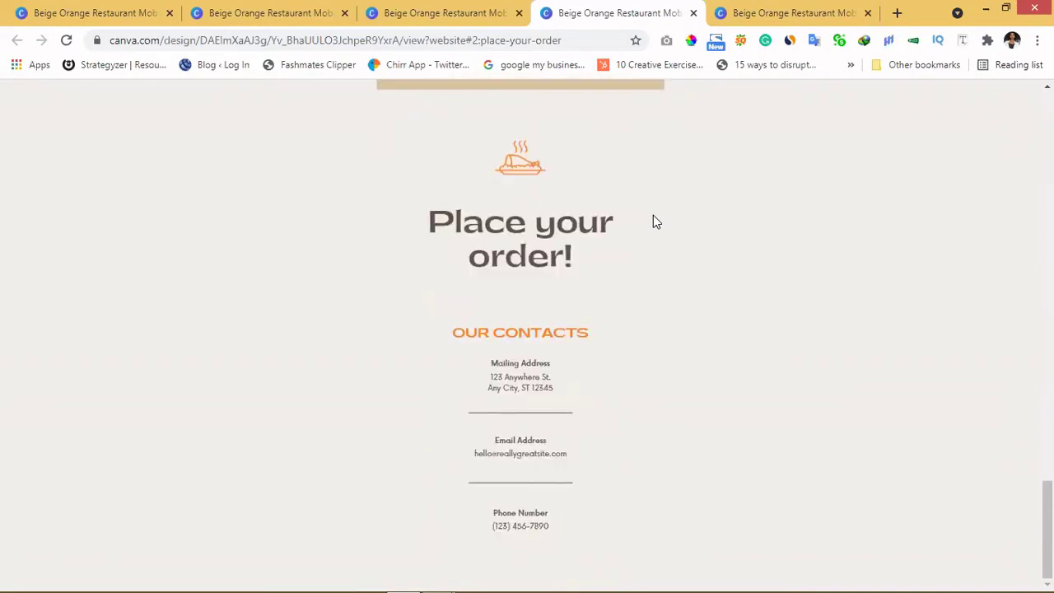
scroll(653, 221, "up", 4)
scroll(653, 223, "up", 3)
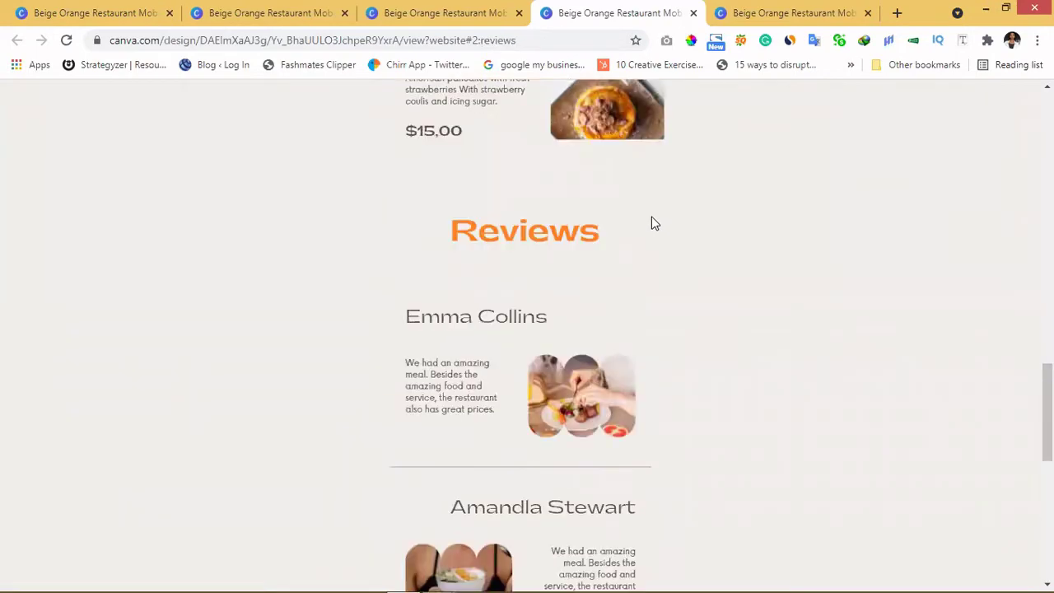
scroll(653, 222, "up", 5)
scroll(651, 220, "up", 5)
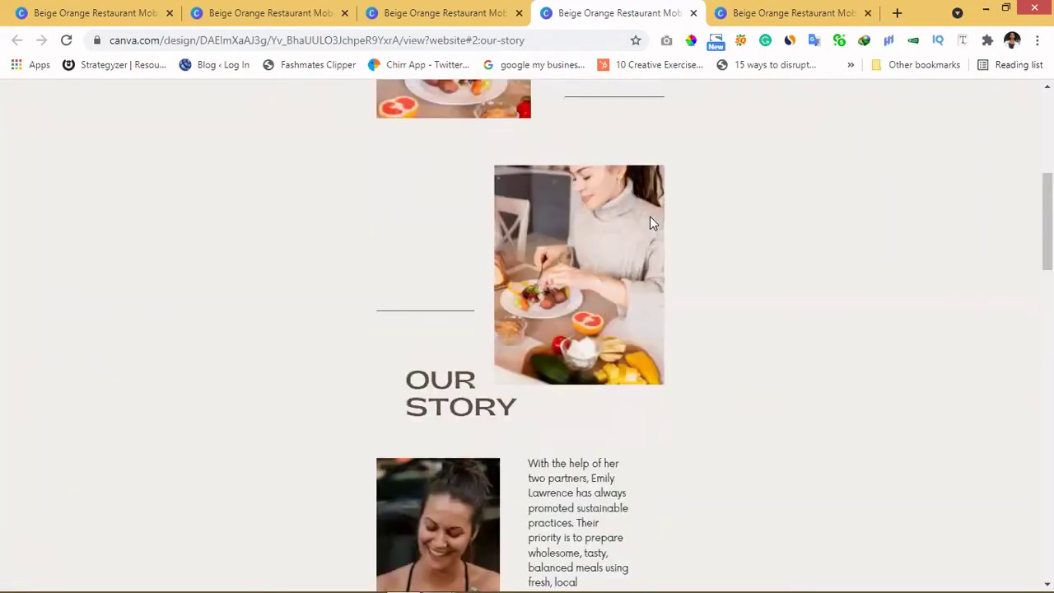
scroll(651, 220, "up", 1)
Step: Scroll through the other website preview of the restaurant design
key("ctrl+shift+Tab")
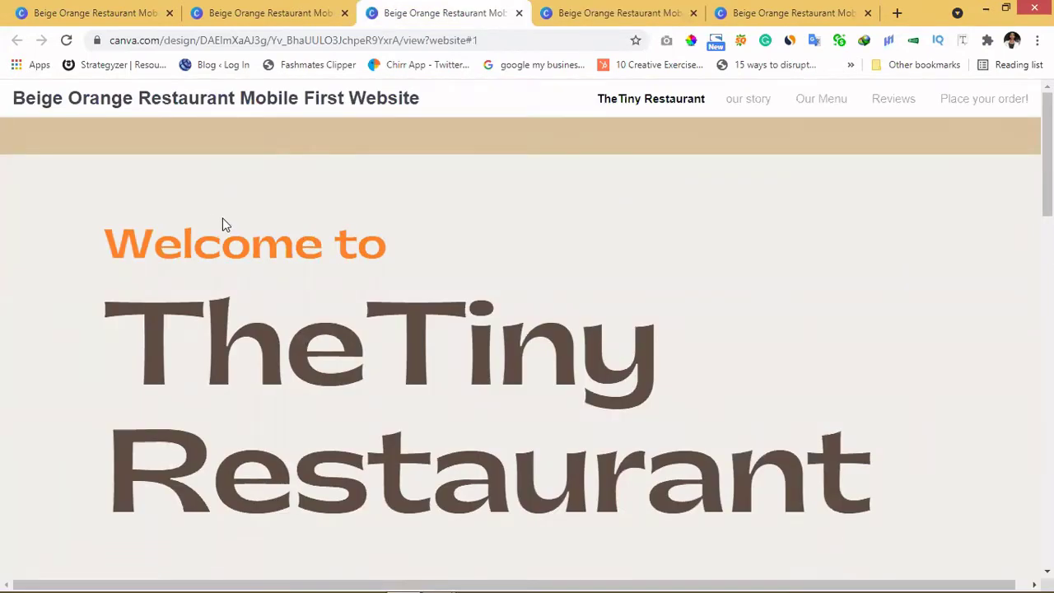
scroll(223, 217, "down", 1)
scroll(224, 218, "down", 2)
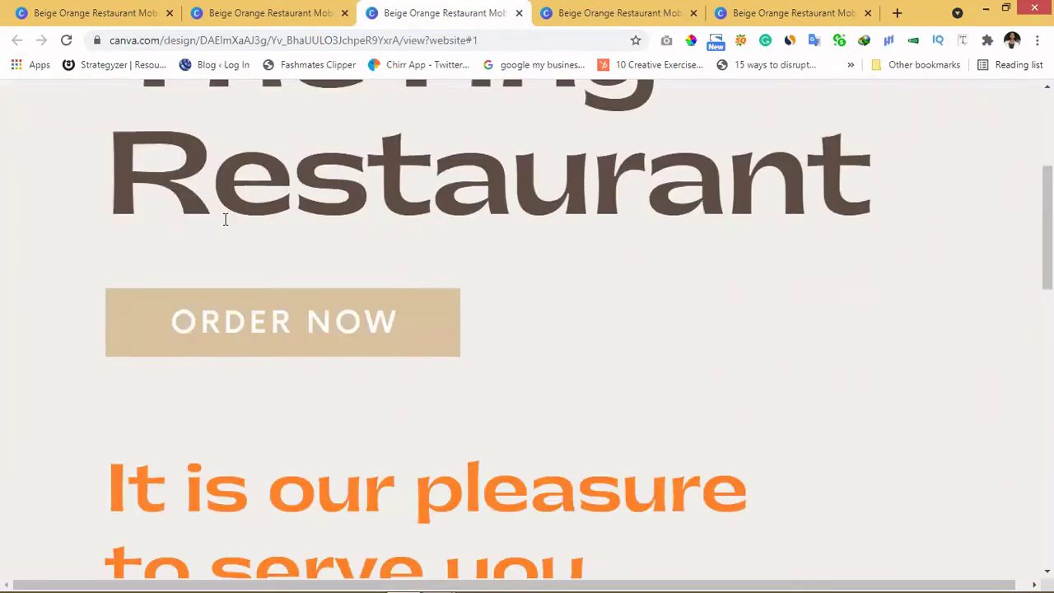
scroll(225, 219, "down", 5)
scroll(225, 245, "down", 4)
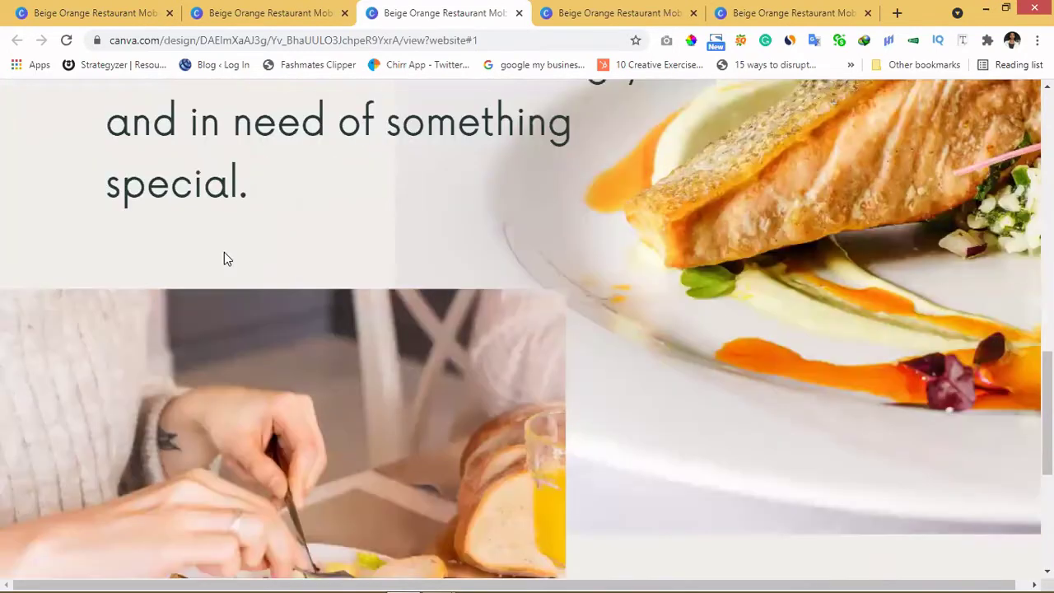
scroll(225, 252, "down", 4)
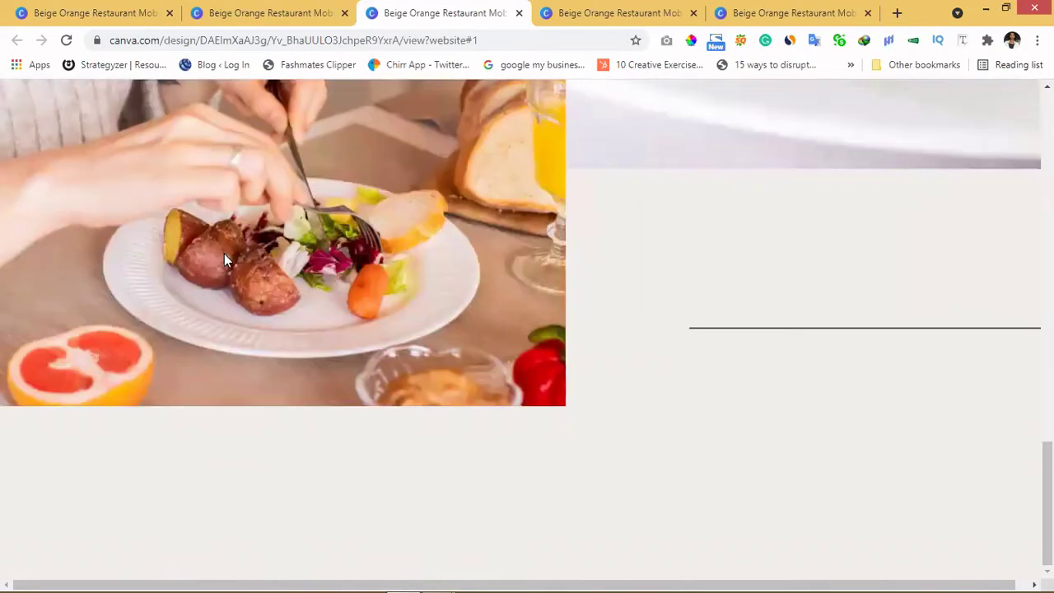
scroll(224, 254, "up", 18)
scroll(318, 214, "up", 5)
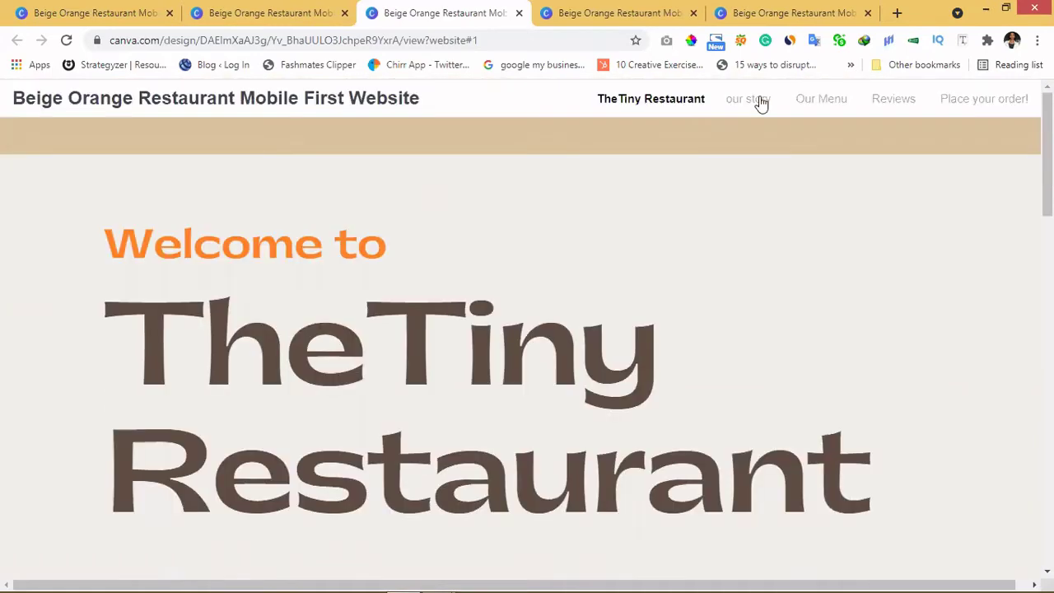
Step: Test the our story, Our Menu, Reviews and Place your order! navigation links
left_click(762, 100)
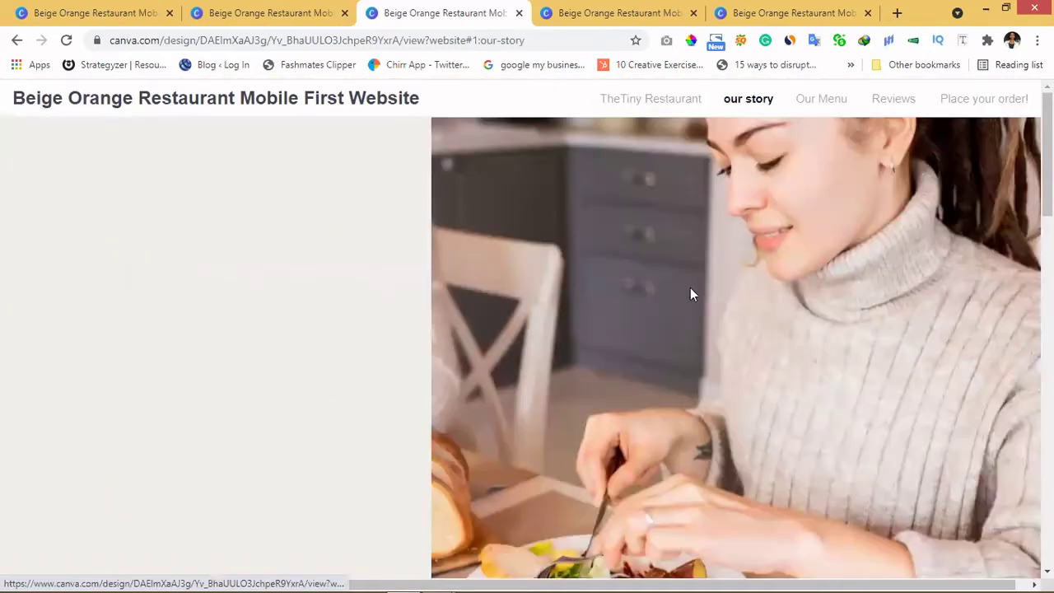
scroll(690, 300, "down", 4)
scroll(690, 300, "down", 5)
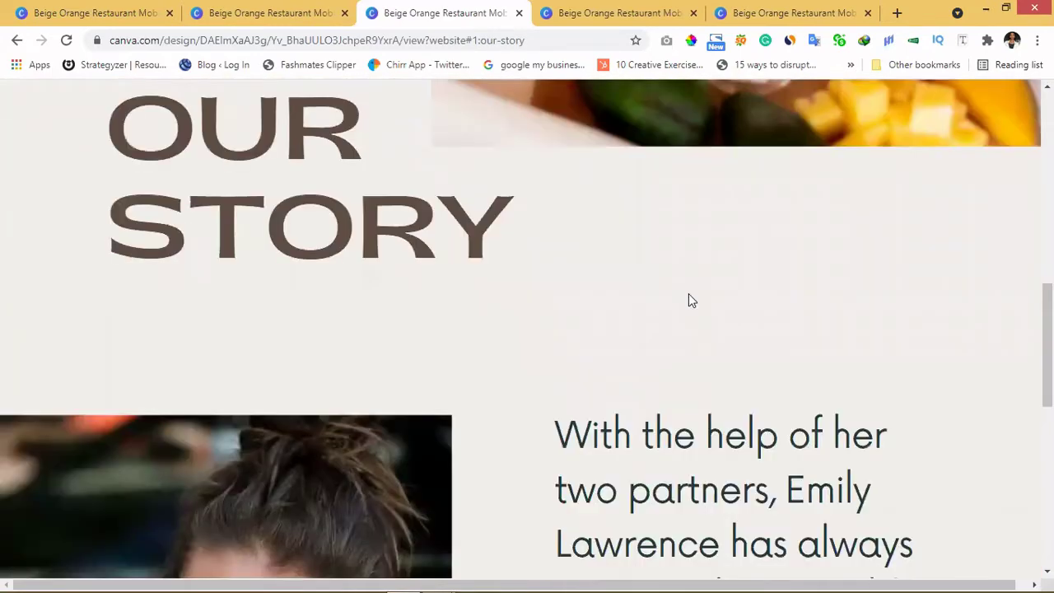
scroll(689, 299, "up", 2)
scroll(852, 88, "up", 8)
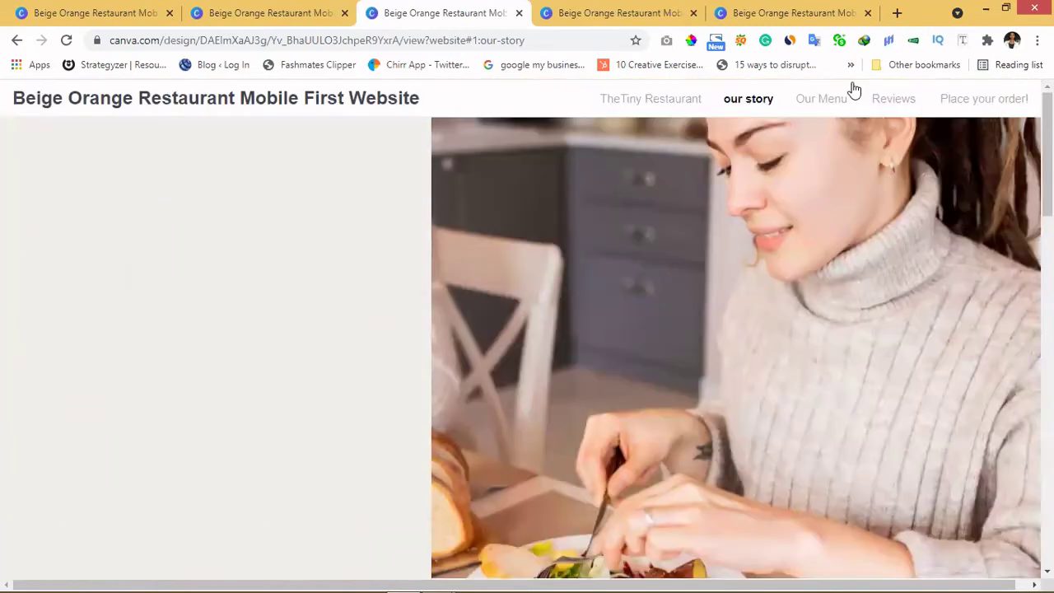
left_click(820, 100)
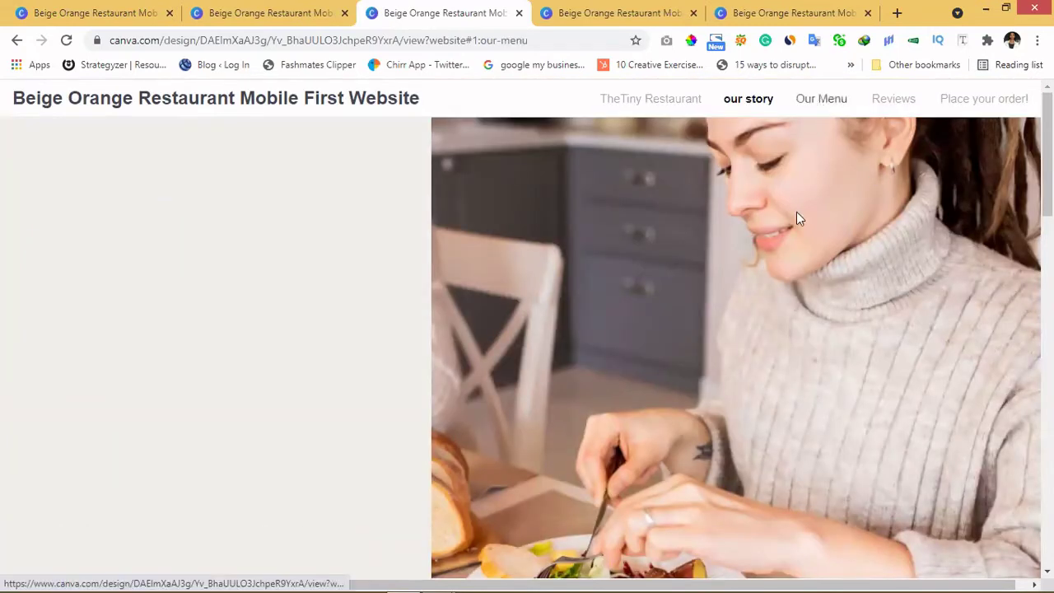
scroll(796, 219, "down", 5)
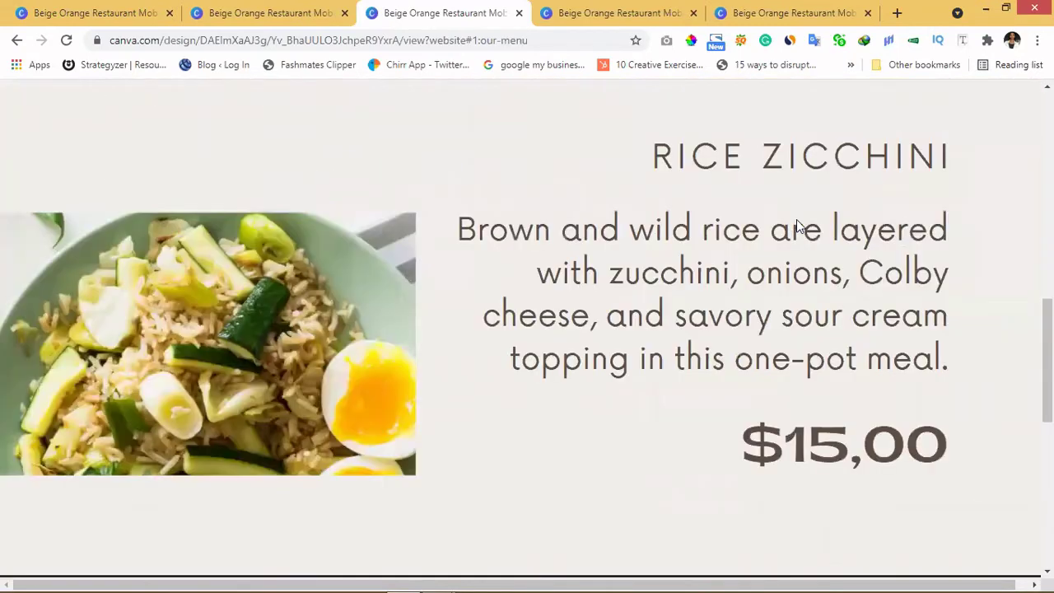
scroll(906, 169, "up", 8)
scroll(899, 102, "up", 1)
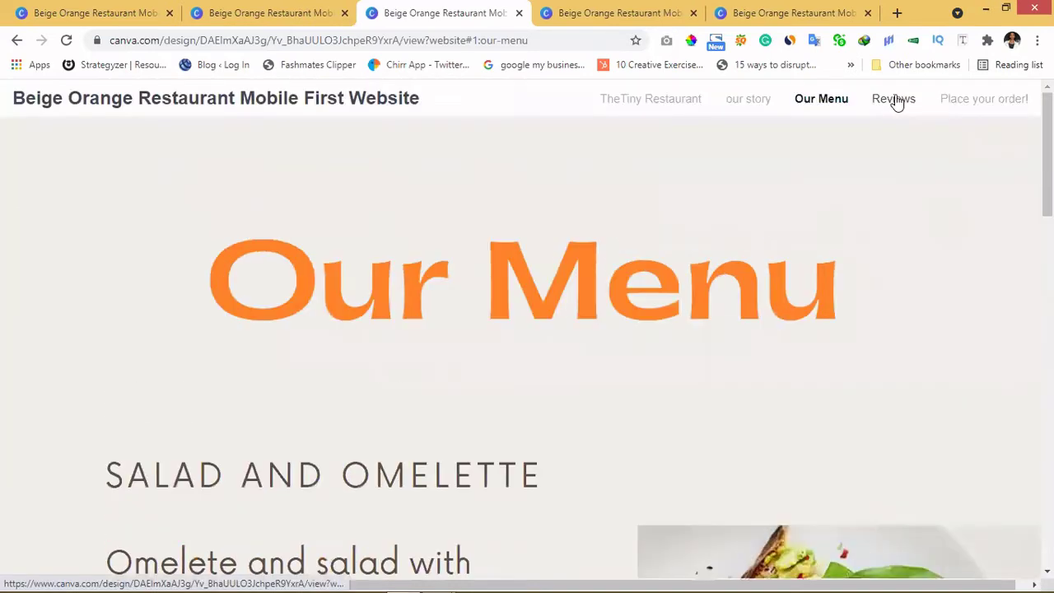
left_click(897, 100)
scroll(911, 181, "down", 5)
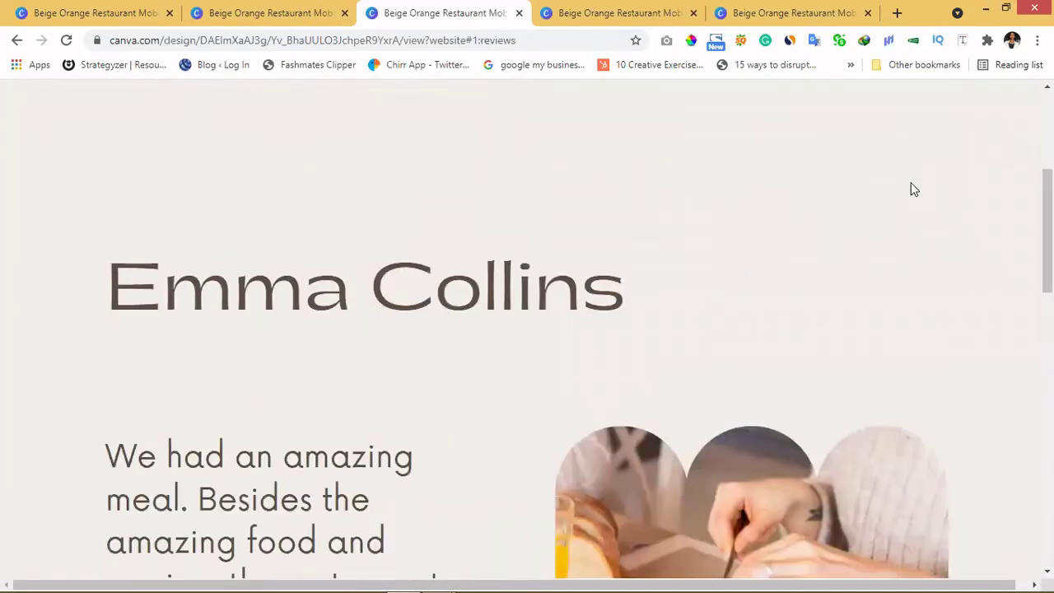
scroll(998, 104, "up", 3)
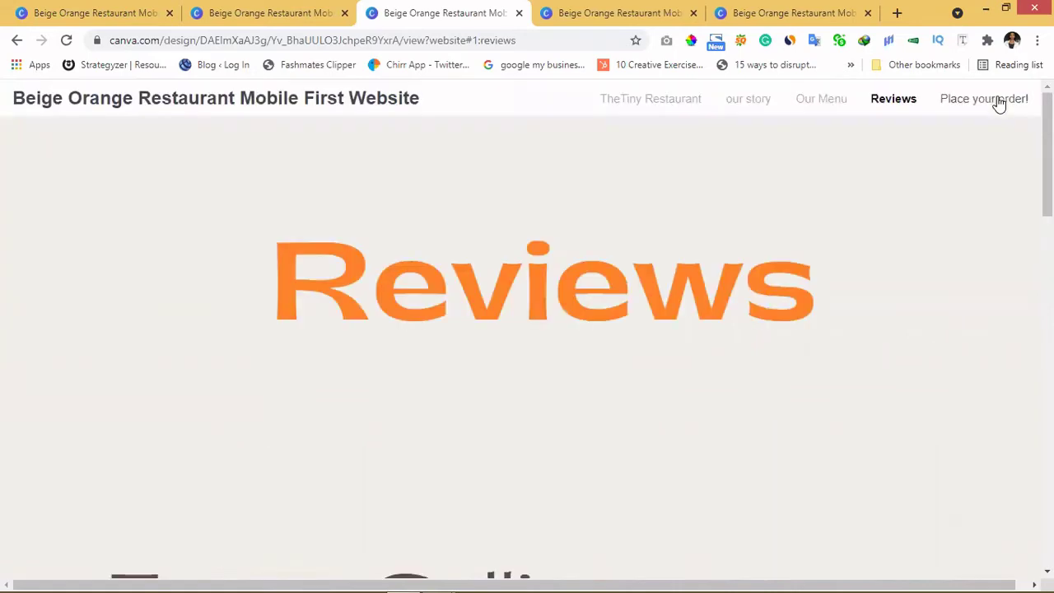
left_click(986, 100)
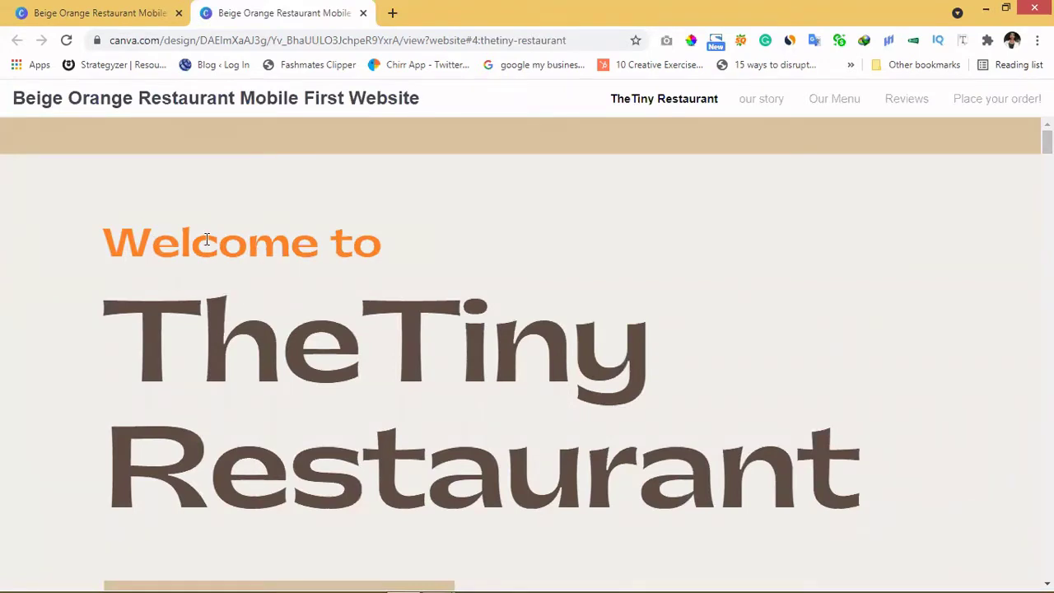
Step: Scroll down through the restaurant website preview sections
scroll(208, 240, "down", 1)
scroll(208, 240, "down", 5)
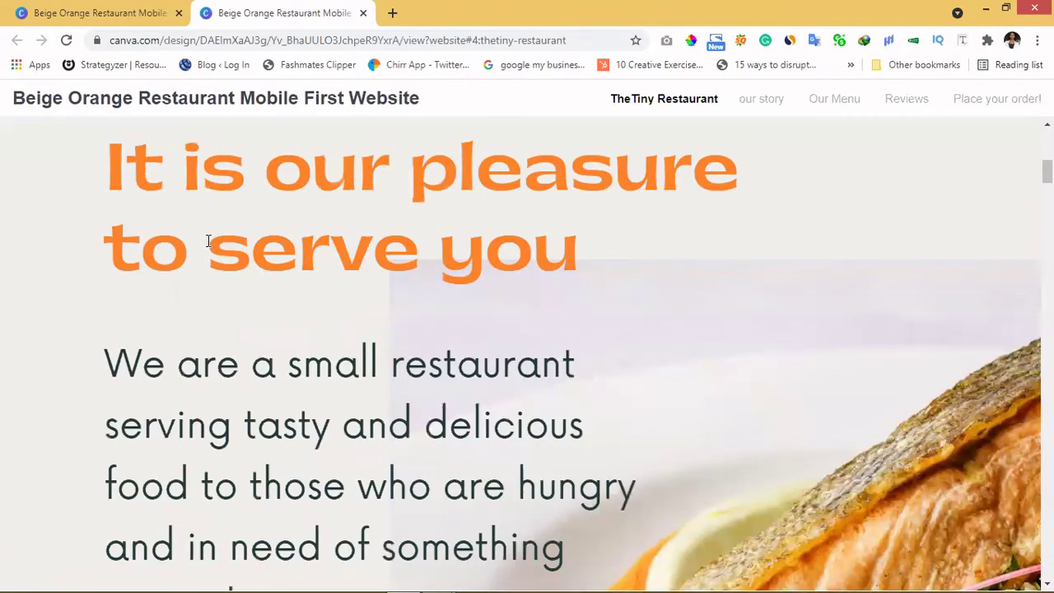
scroll(209, 240, "down", 3)
scroll(208, 248, "down", 5)
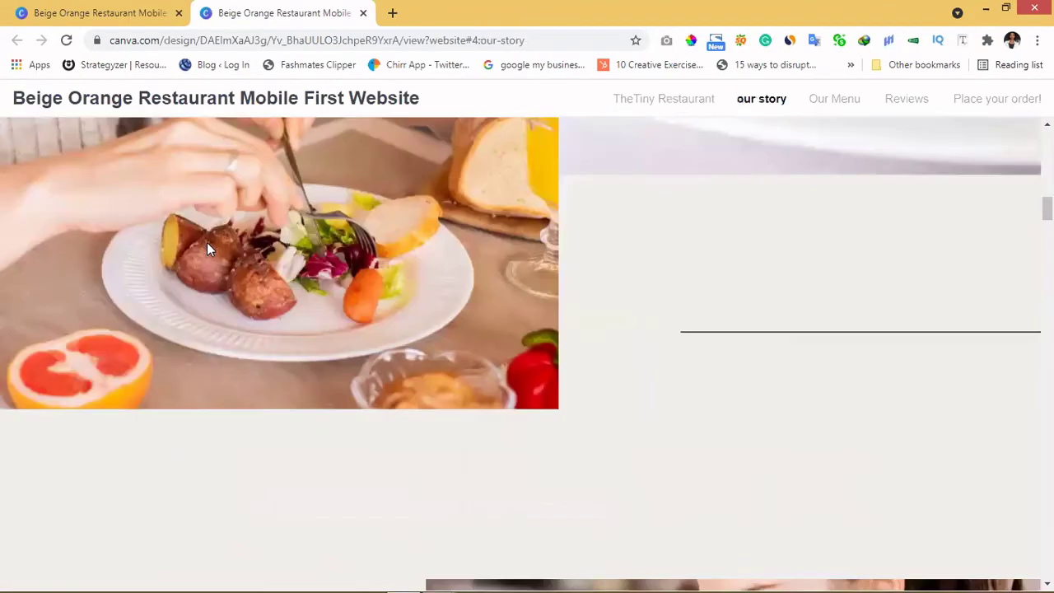
scroll(208, 249, "down", 4)
scroll(207, 245, "down", 3)
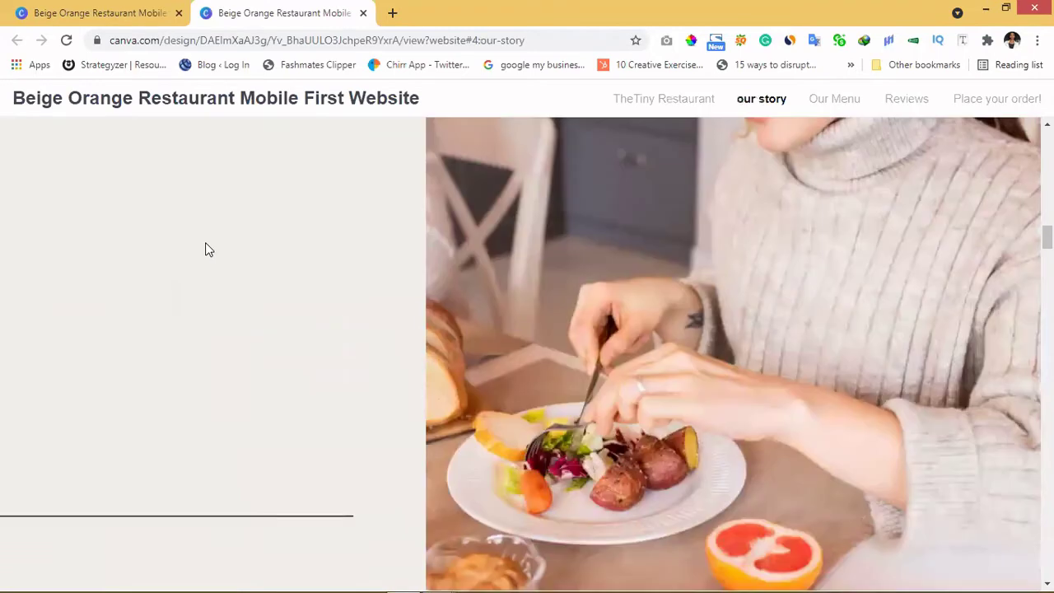
scroll(205, 244, "down", 5)
scroll(206, 245, "down", 5)
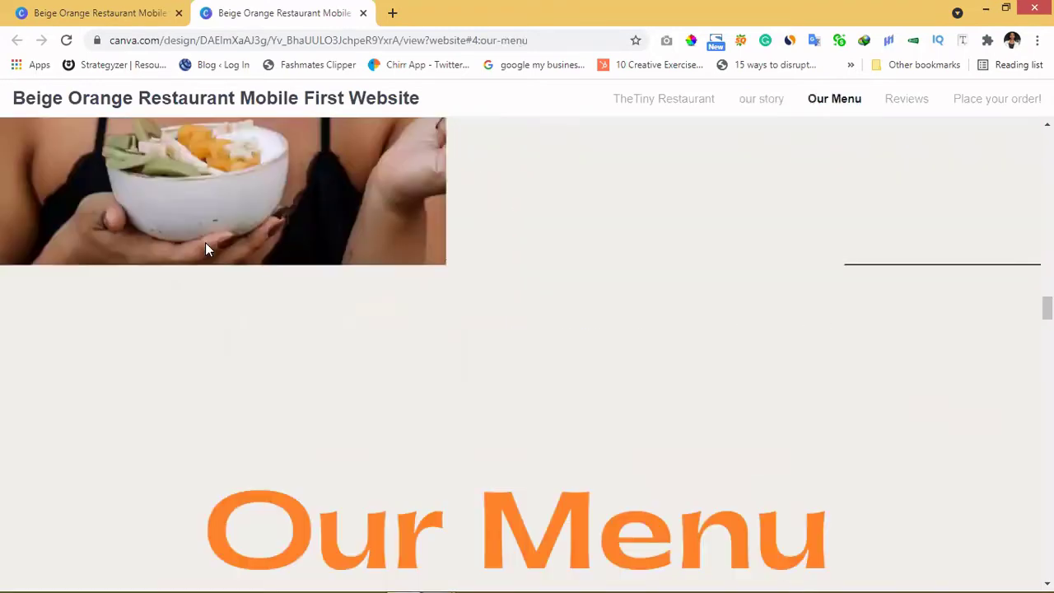
scroll(206, 245, "down", 4)
scroll(208, 248, "down", 3)
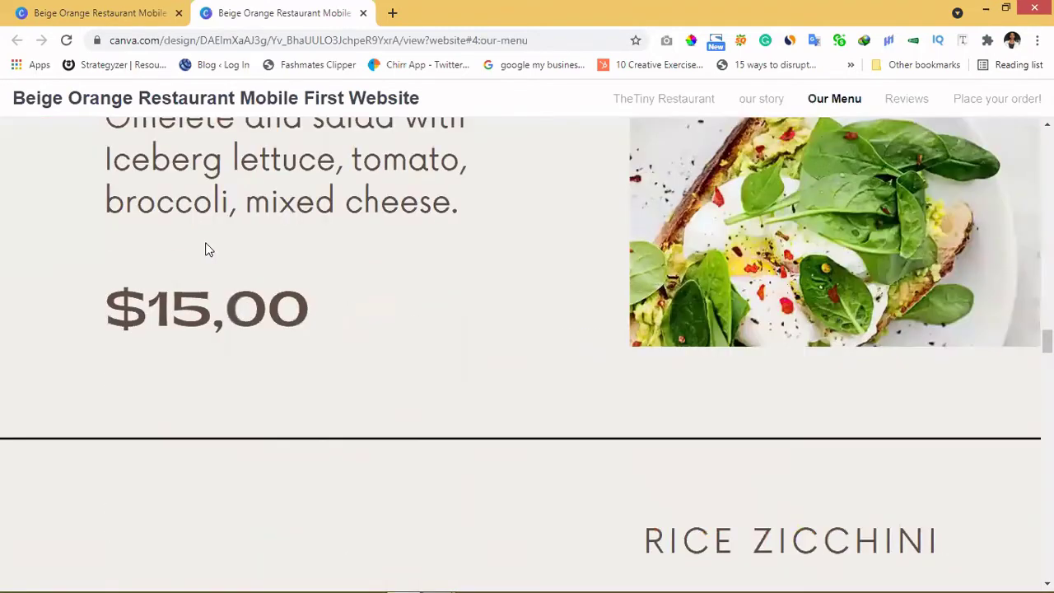
scroll(205, 242, "down", 5)
scroll(205, 243, "down", 5)
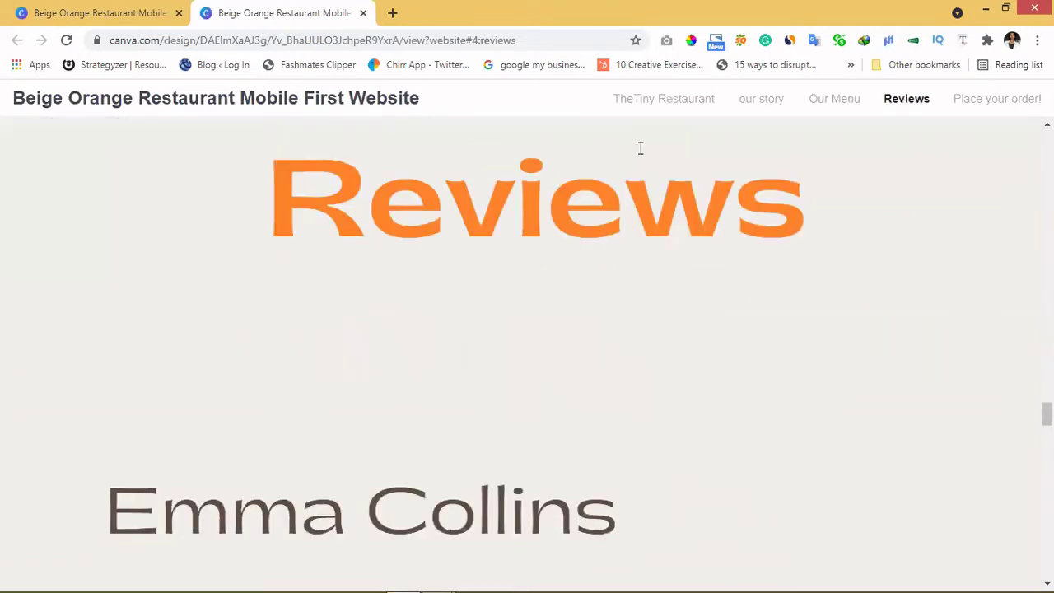
Step: Jump via our story to Reviews, then scroll down to Place your order!
left_click(767, 99)
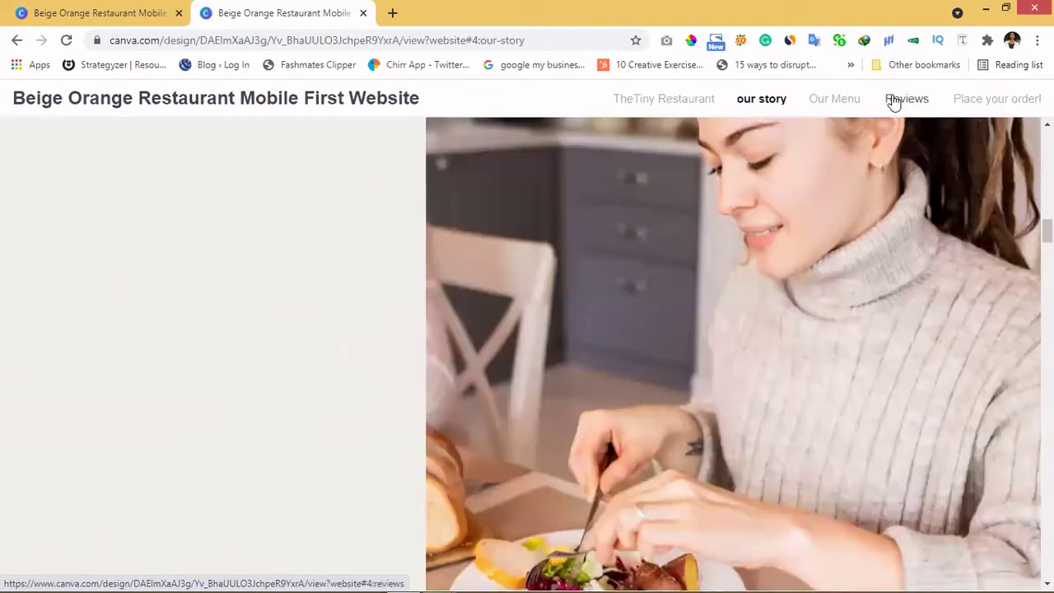
left_click(894, 102)
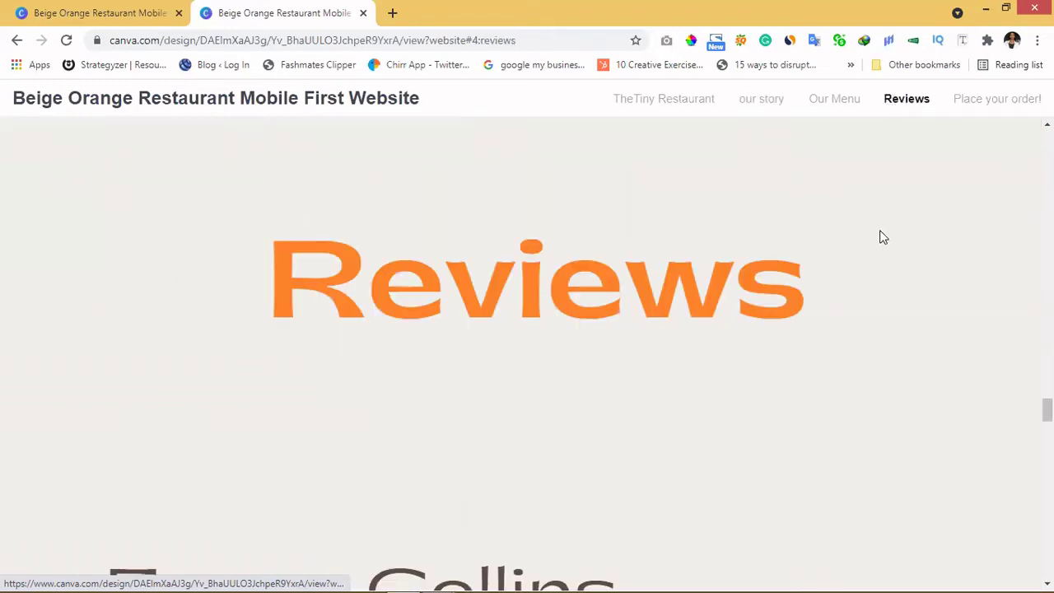
scroll(883, 235, "down", 10)
scroll(883, 237, "down", 5)
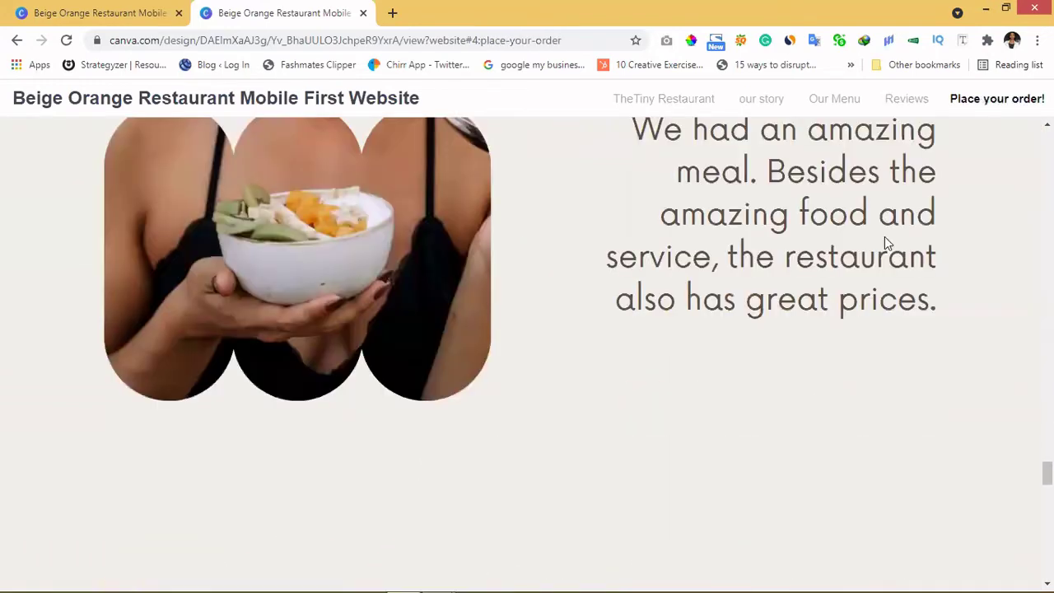
scroll(883, 238, "down", 5)
scroll(881, 241, "down", 4)
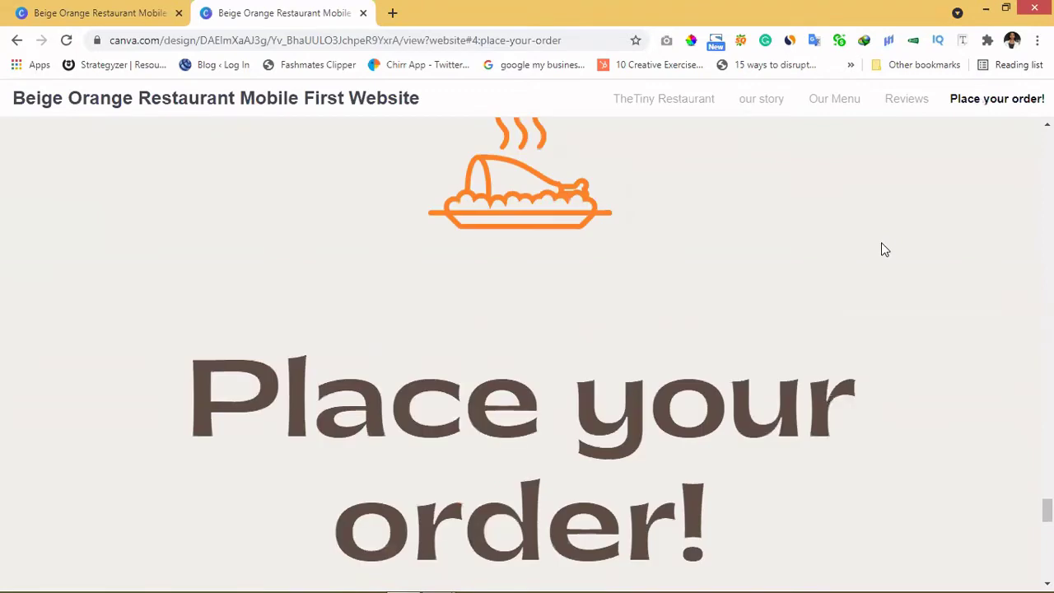
scroll(881, 254, "down", 4)
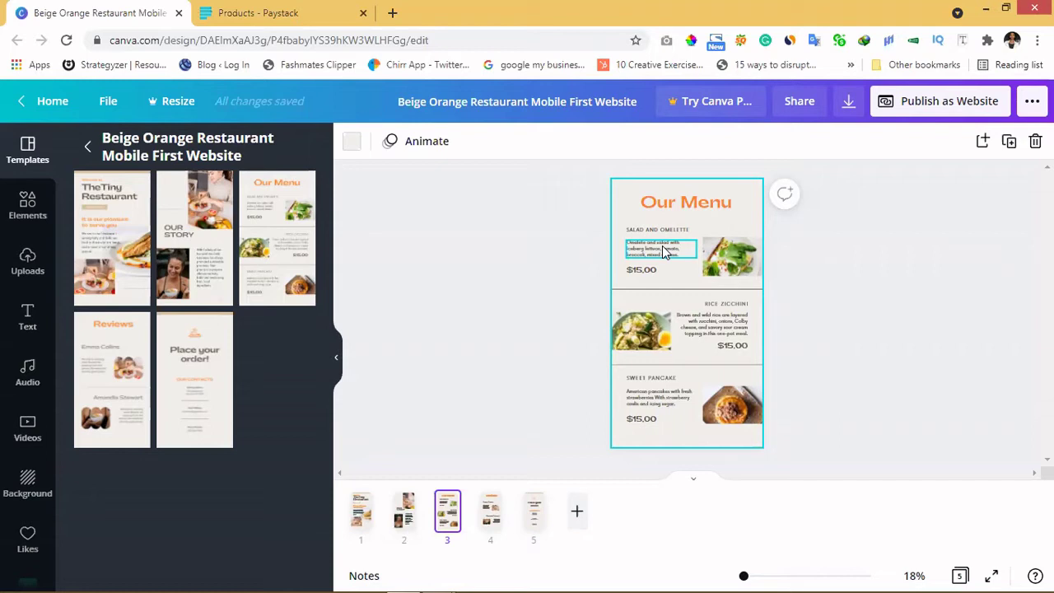
Step: Zoom into Our Menu and add a Buy Now button beside the $15.00 Salad and Omelette price
left_click(758, 575)
scroll(566, 279, "up", 3)
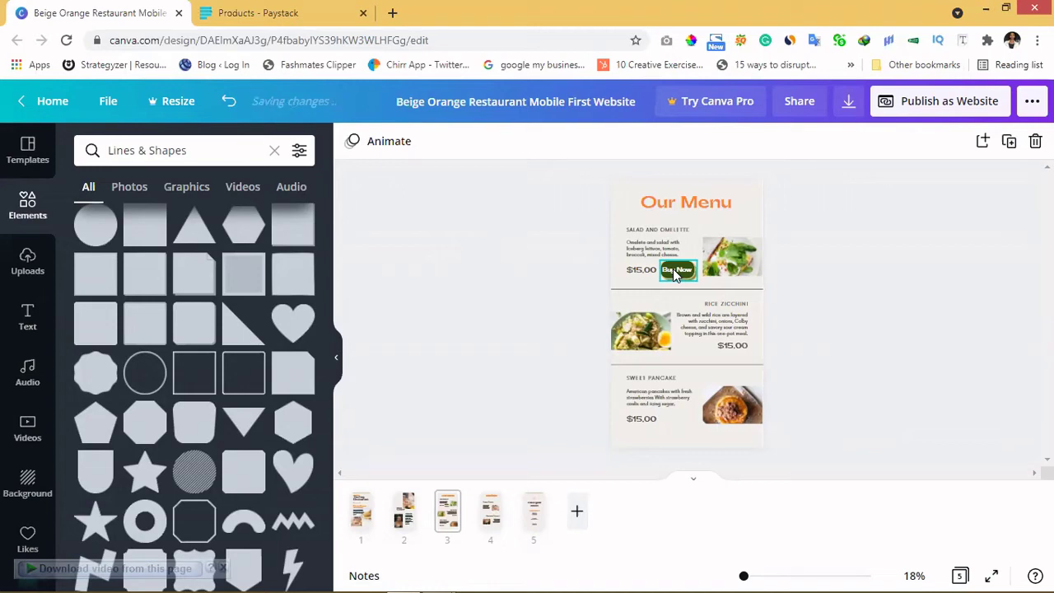
left_click(618, 244)
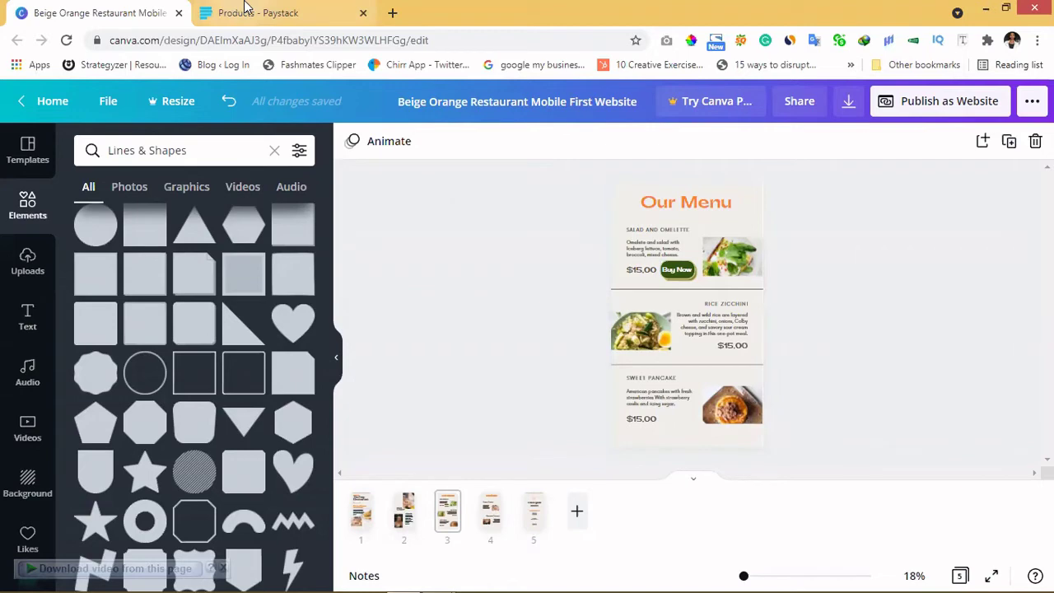
Step: Open the Gourmet Burger checkout page from Paystack's Products list in a new tab
key("ctrl+Tab")
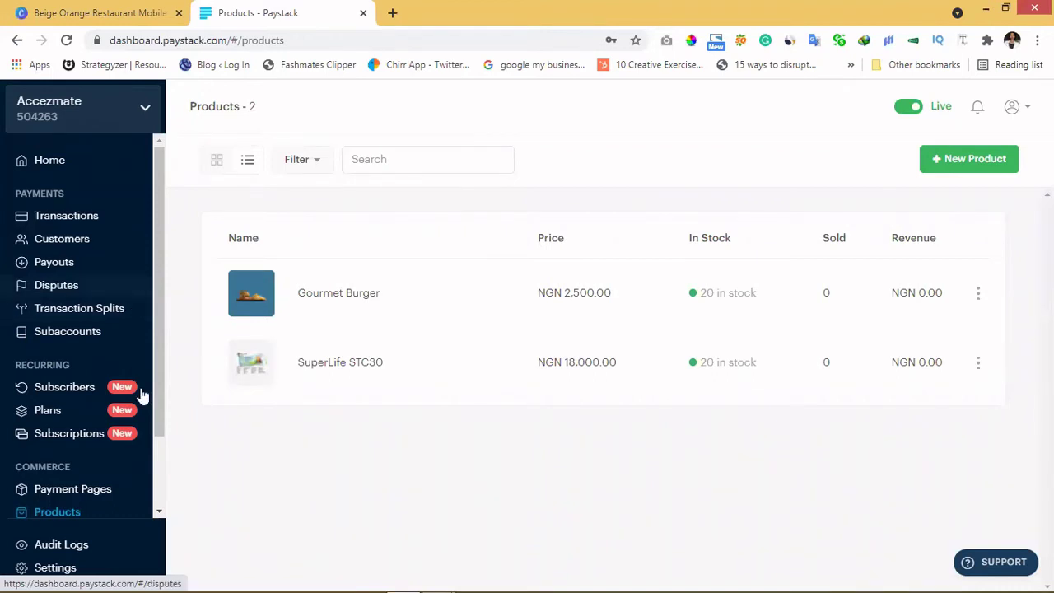
scroll(136, 411, "down", 2)
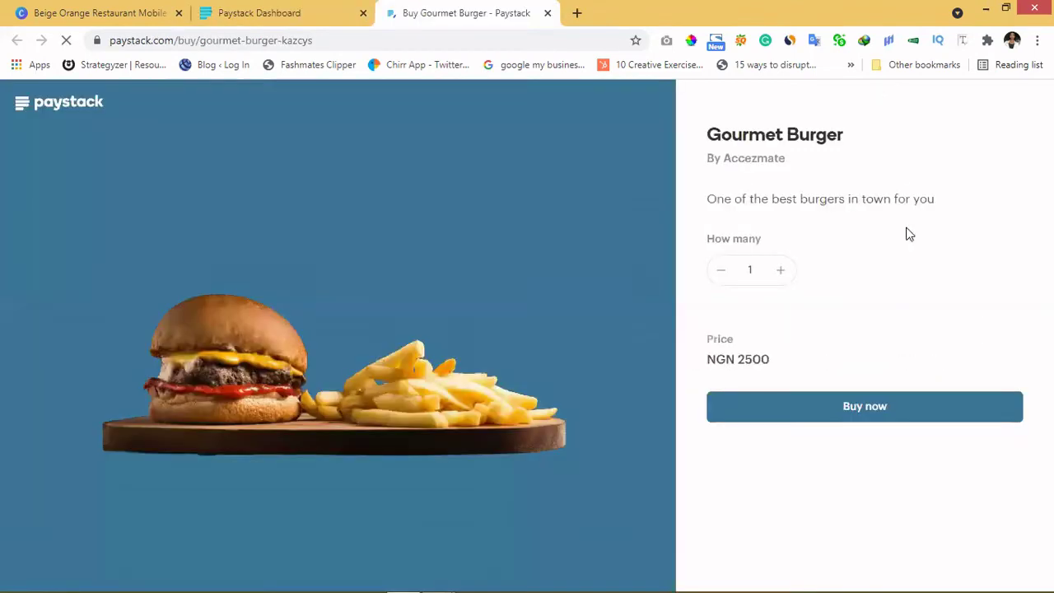
Step: Test buying the Gourmet Burger and confirm checkout reaches the shipping form
mouse_move(528, 388)
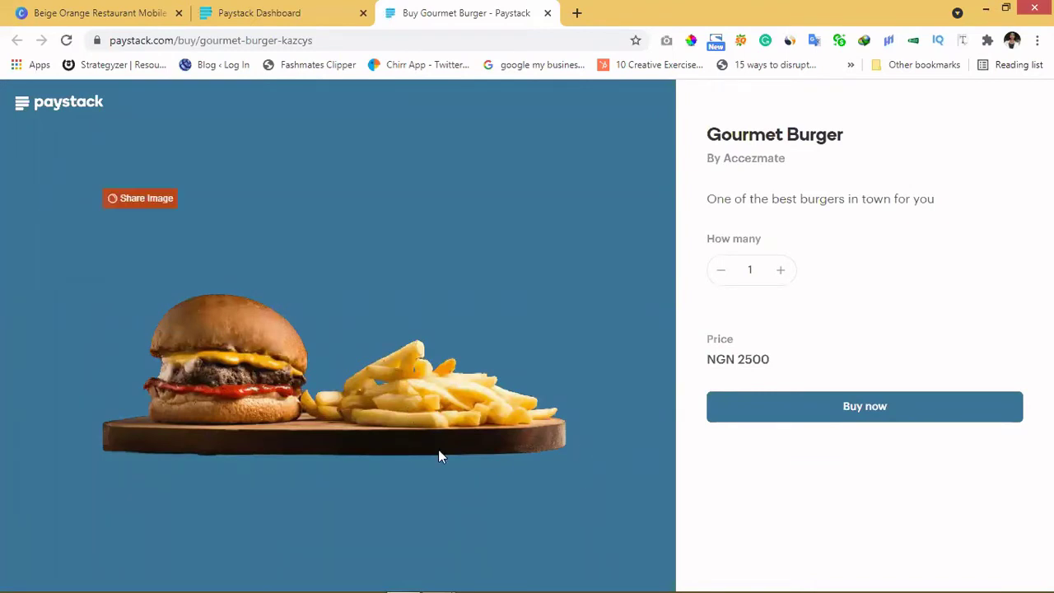
left_click(808, 415)
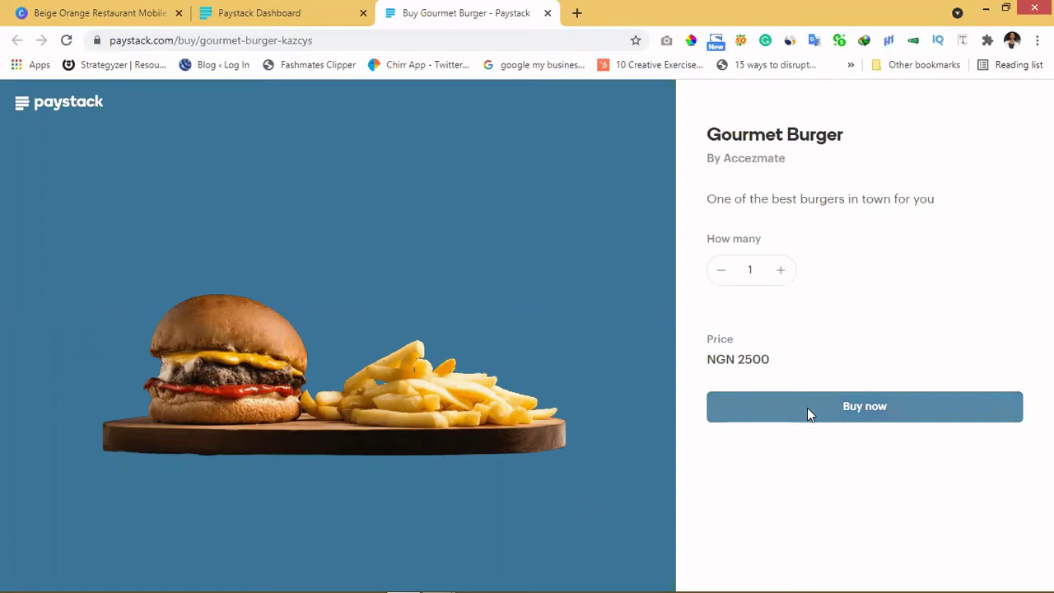
left_click(807, 415)
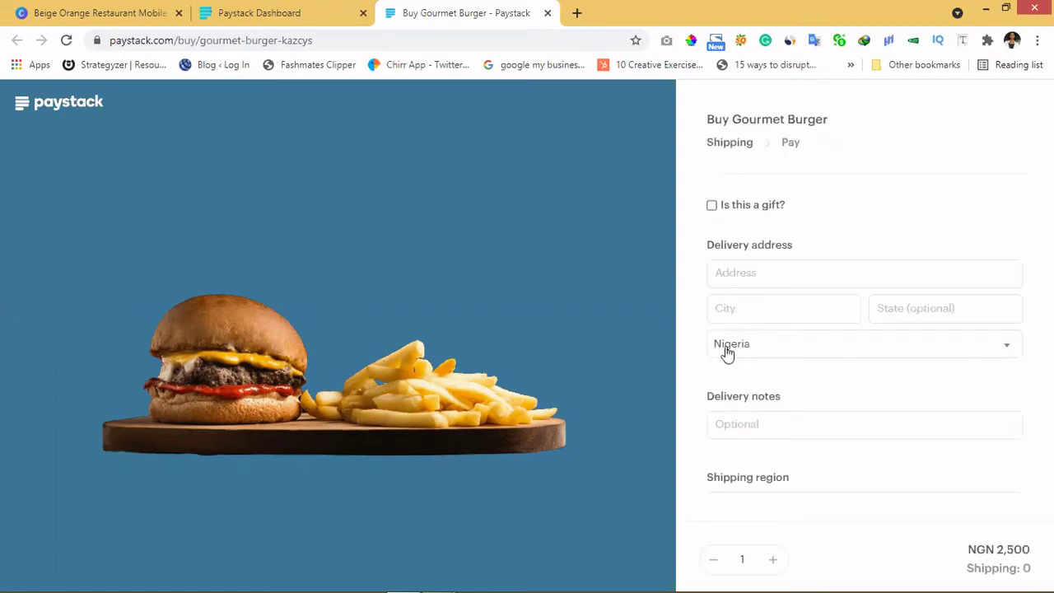
scroll(780, 424, "down", 3)
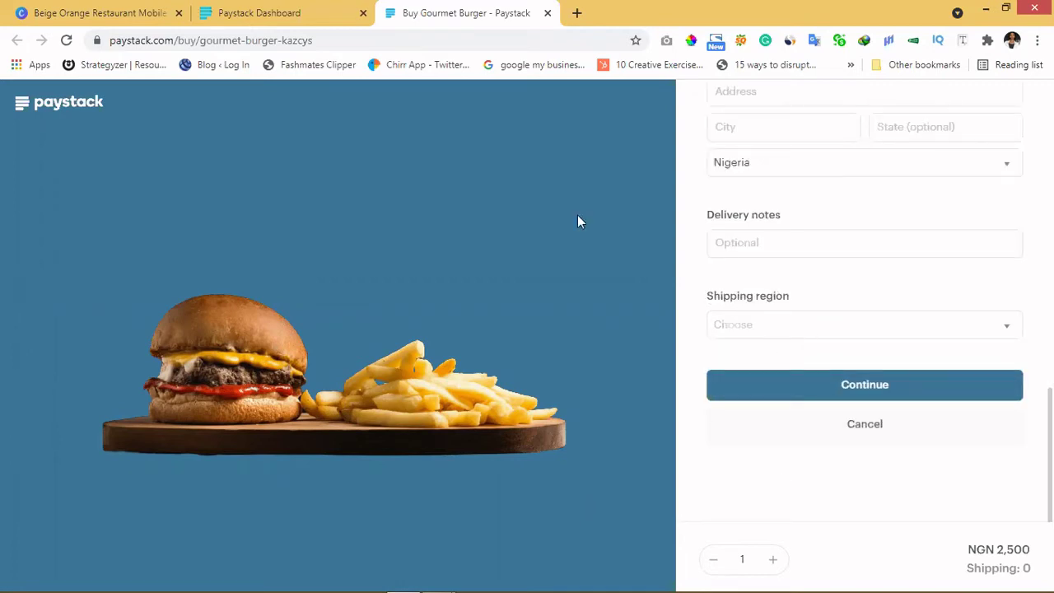
Step: Check the Gourmet Burger orders dashboard, then return to the Canva restaurant design
mouse_move(577, 216)
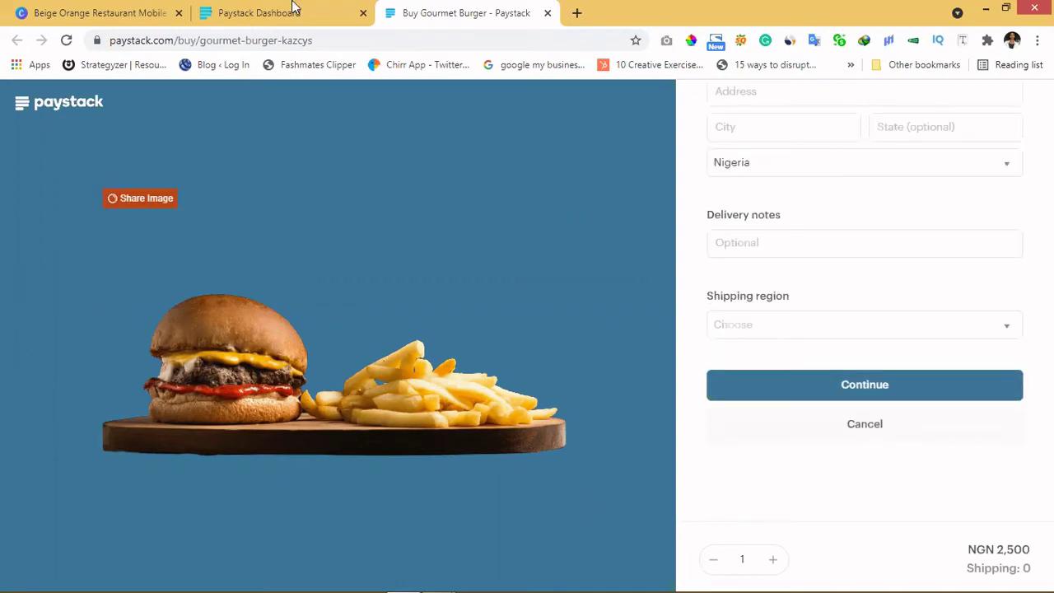
key("ctrl+shift+Tab")
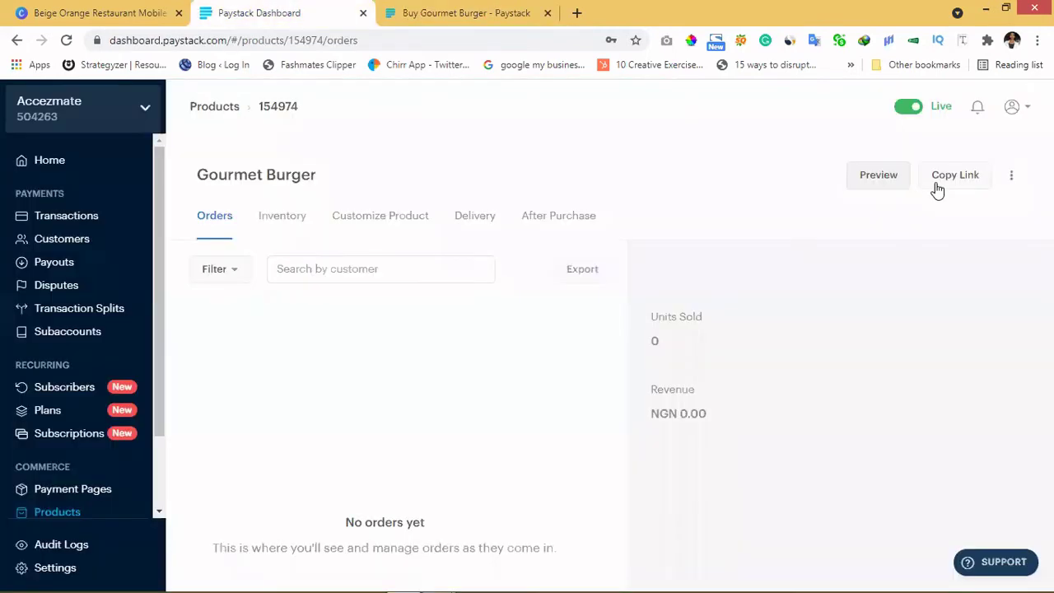
left_click(77, 7)
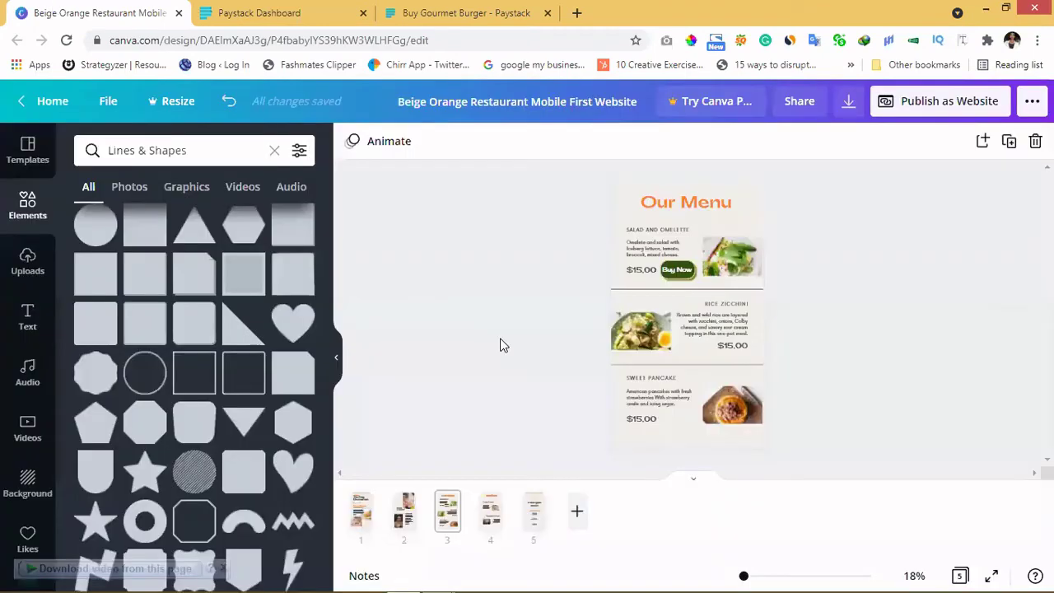
Step: Link the Buy Now button beside Salad and Omelette to the pasted Paystack checkout URL
left_click(678, 270)
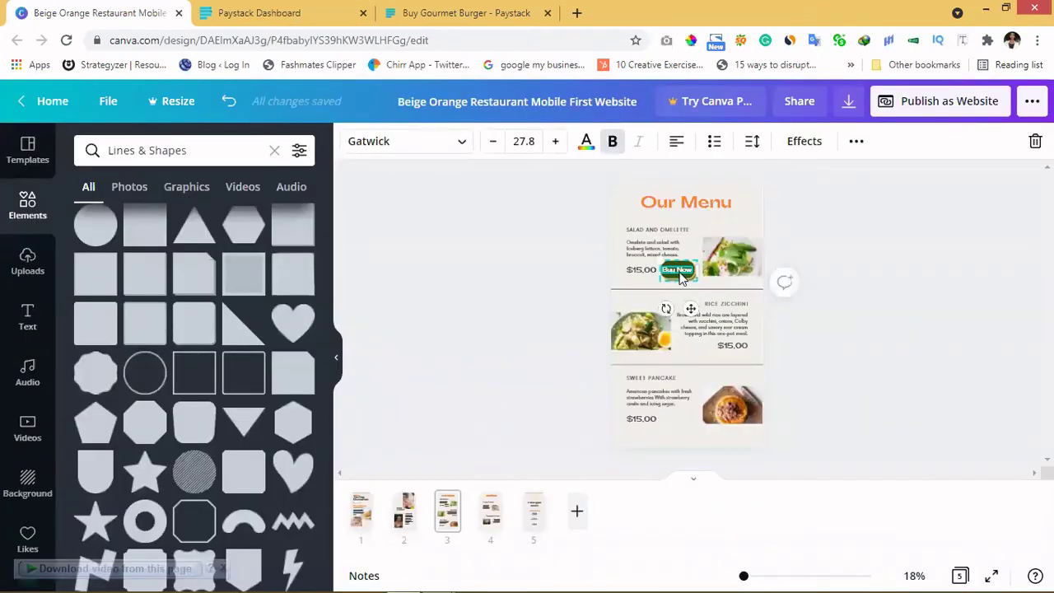
left_click(856, 141)
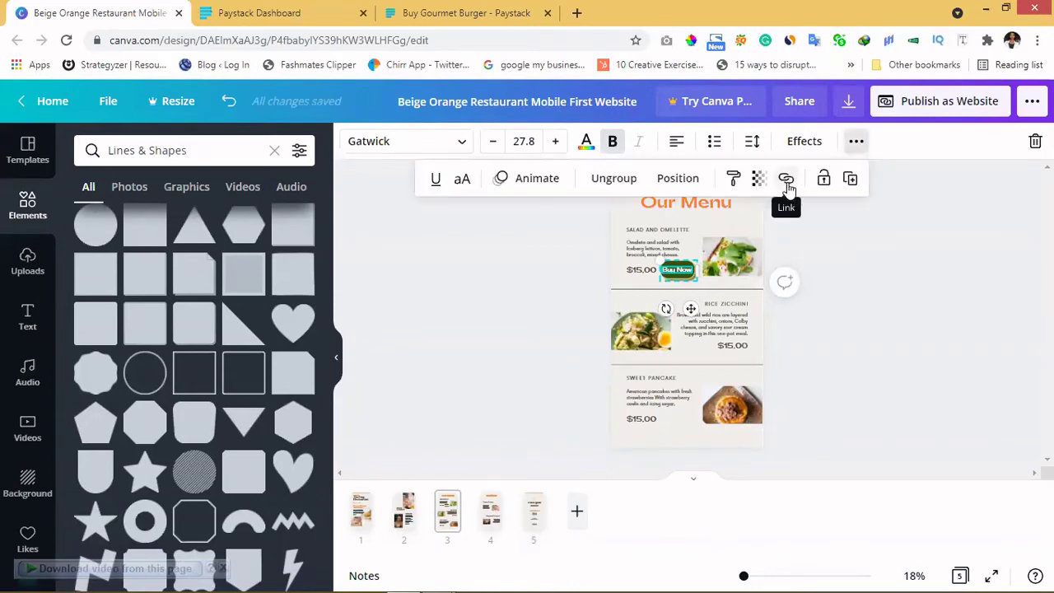
left_click(787, 180)
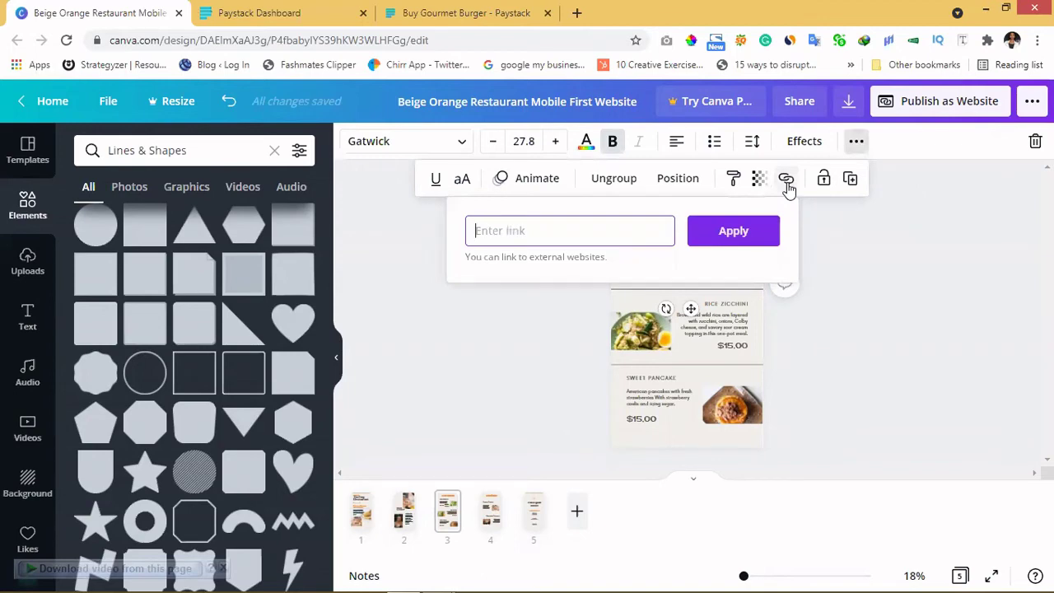
type("https://paystack.com/buy/gourmet-burger-kazcyq")
left_click(735, 234)
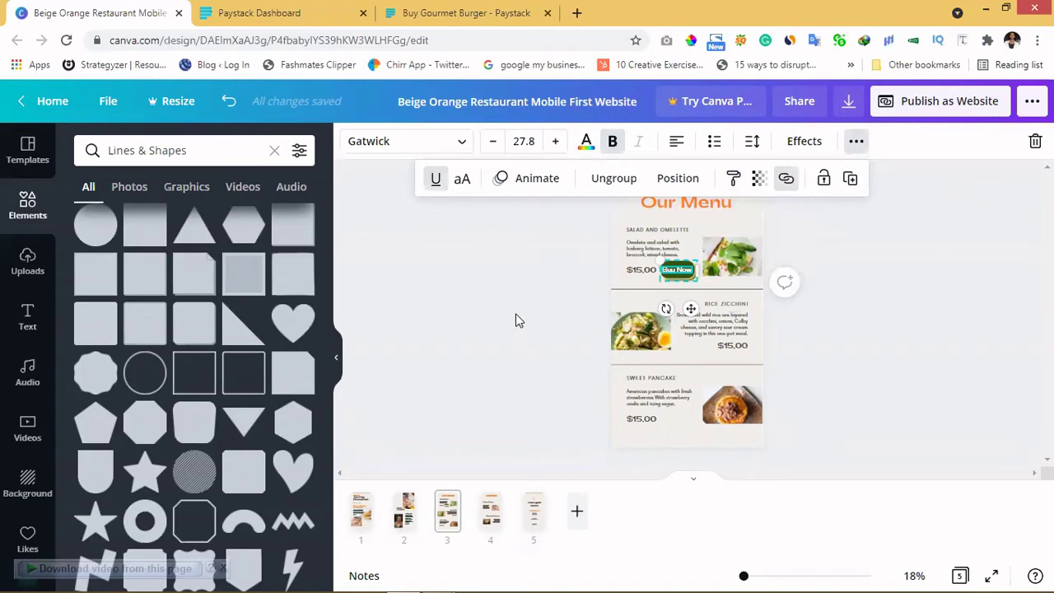
left_click(736, 253)
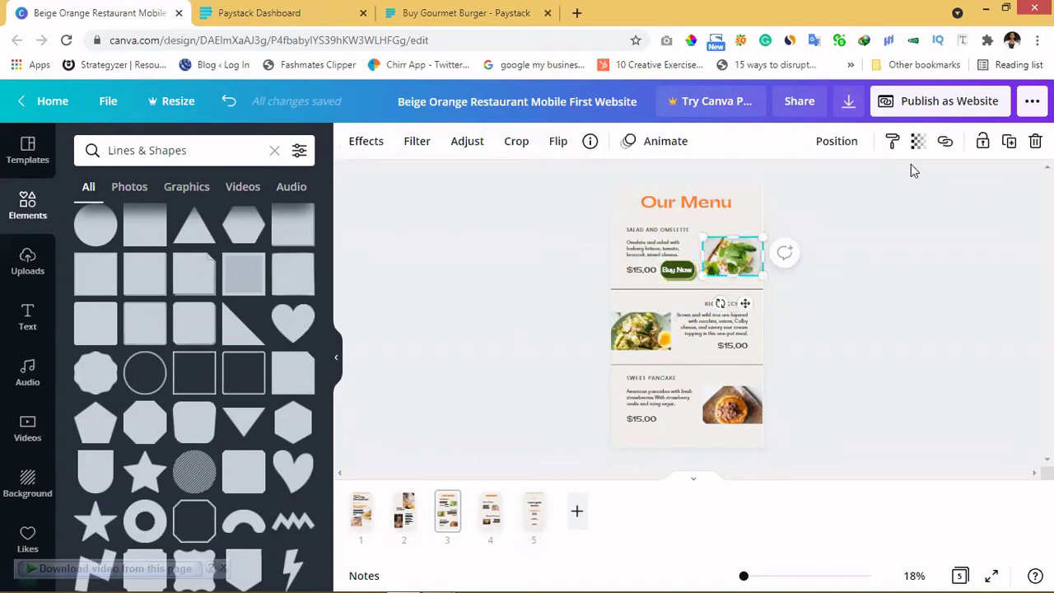
Step: Link the salad photo and the SALAD AND OMELETTE heading to the Paystack checkout URL
left_click(944, 142)
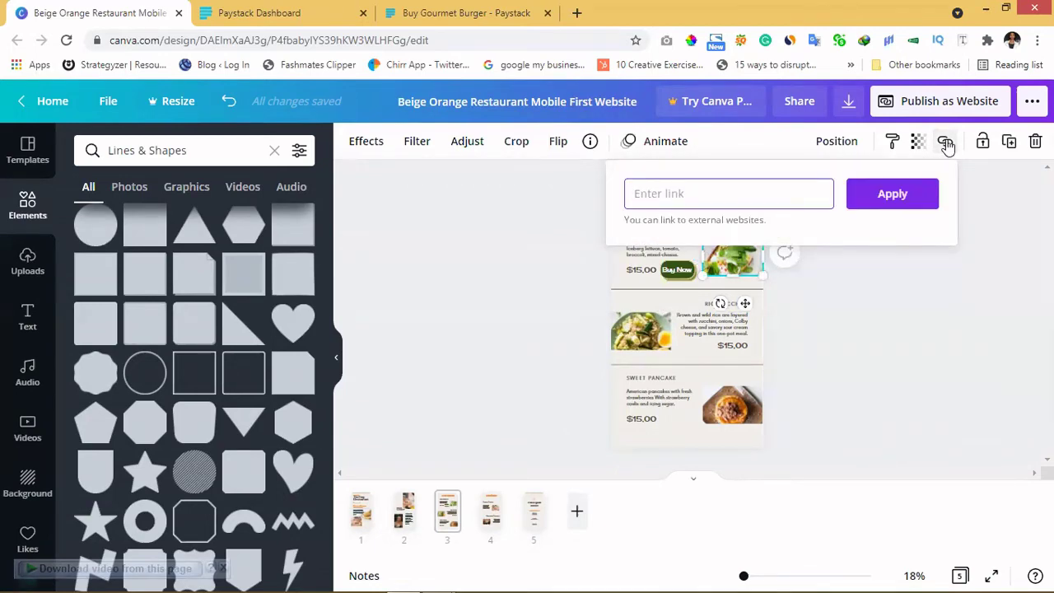
type("https://paystack.com/buy/gourmet-burger-kaozq")
left_click(883, 193)
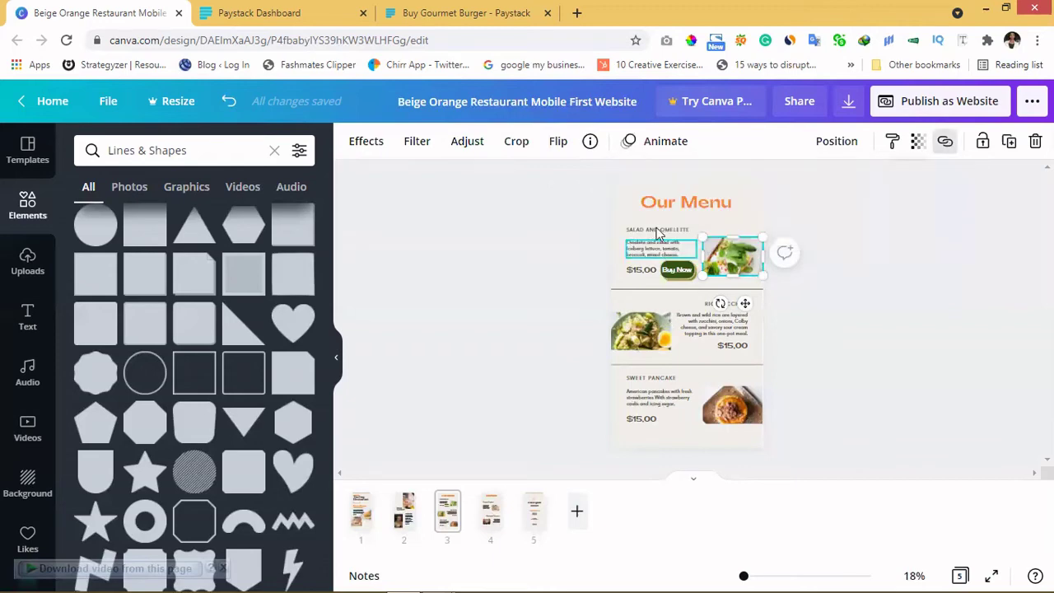
left_click(659, 231)
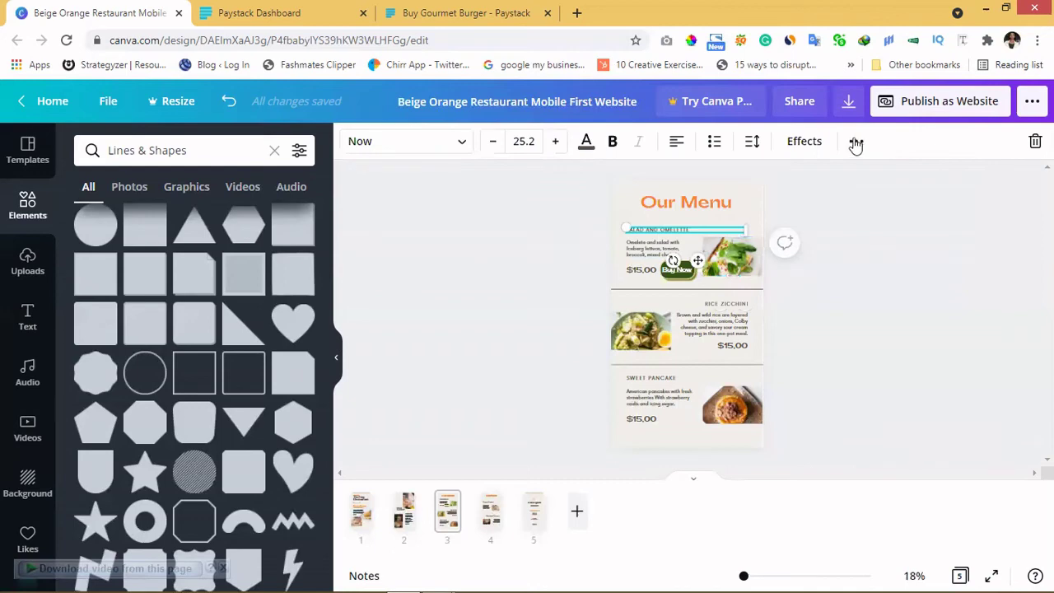
left_click(857, 142)
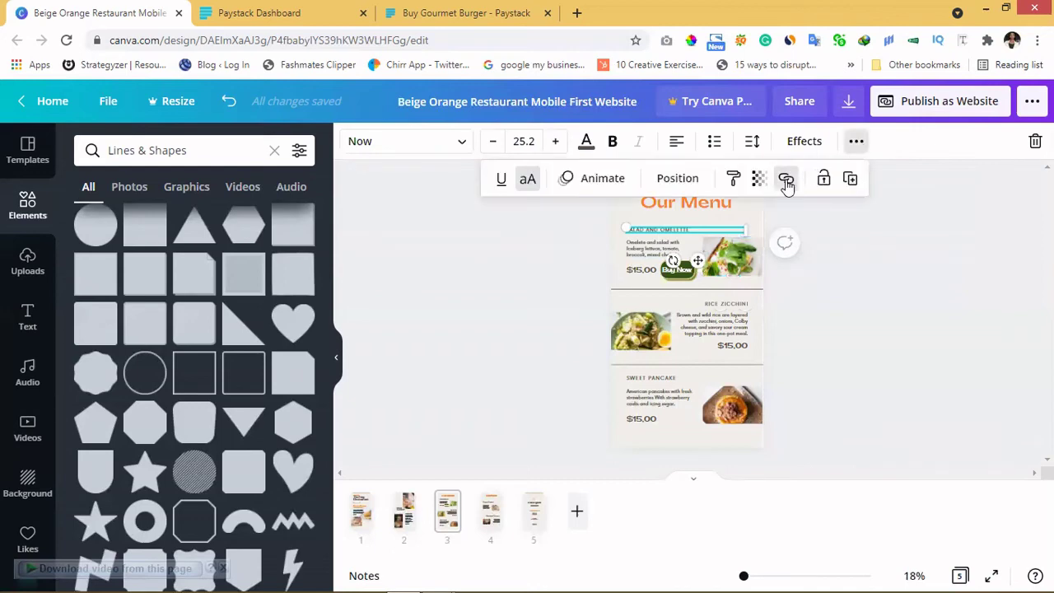
left_click(787, 180)
type("ack.com/buy/gourmet-burger-kazcys")
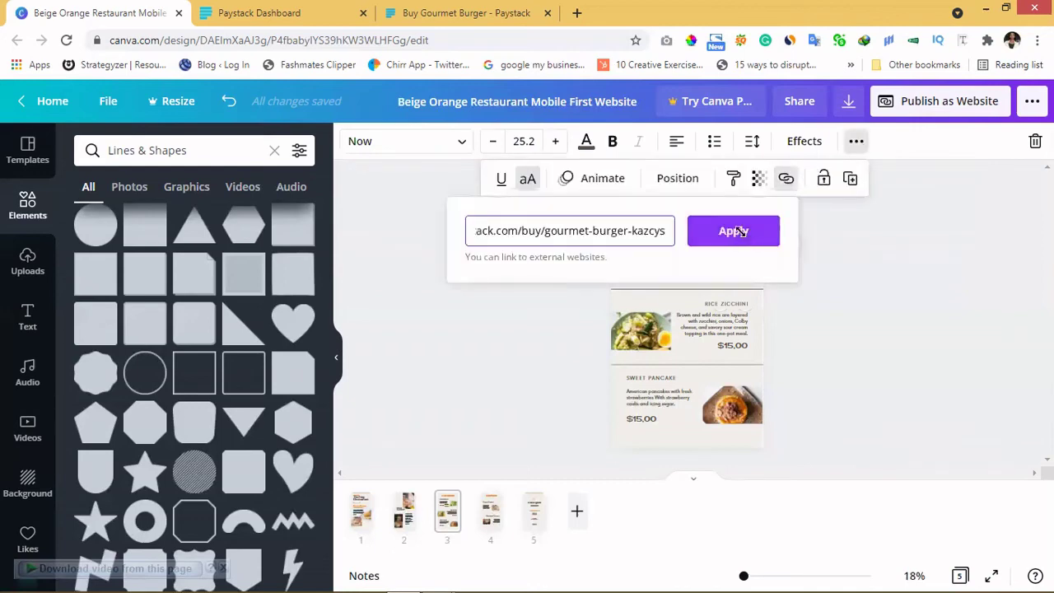
left_click(742, 231)
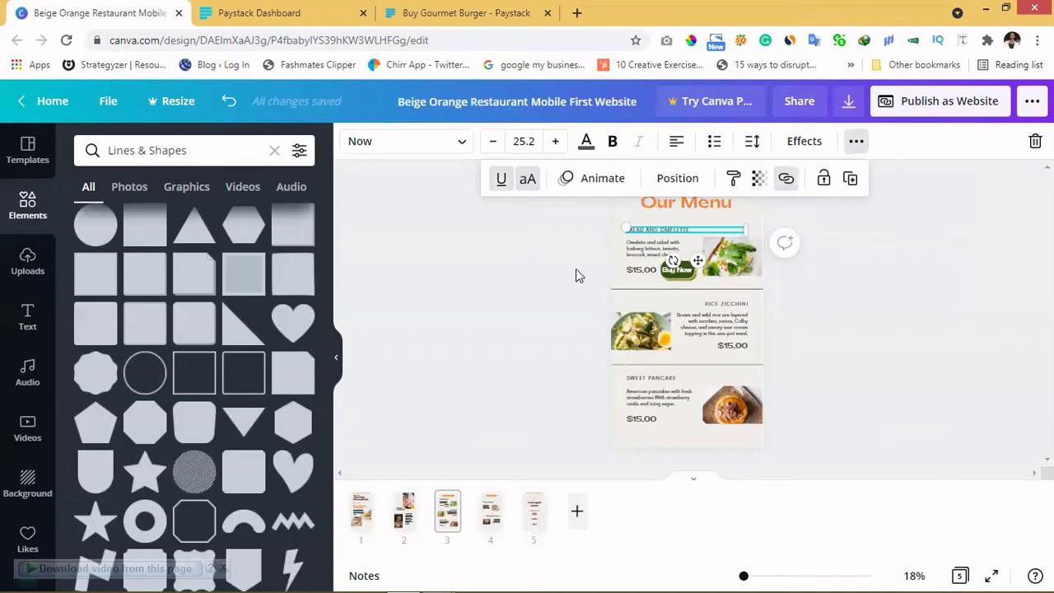
left_click(626, 246)
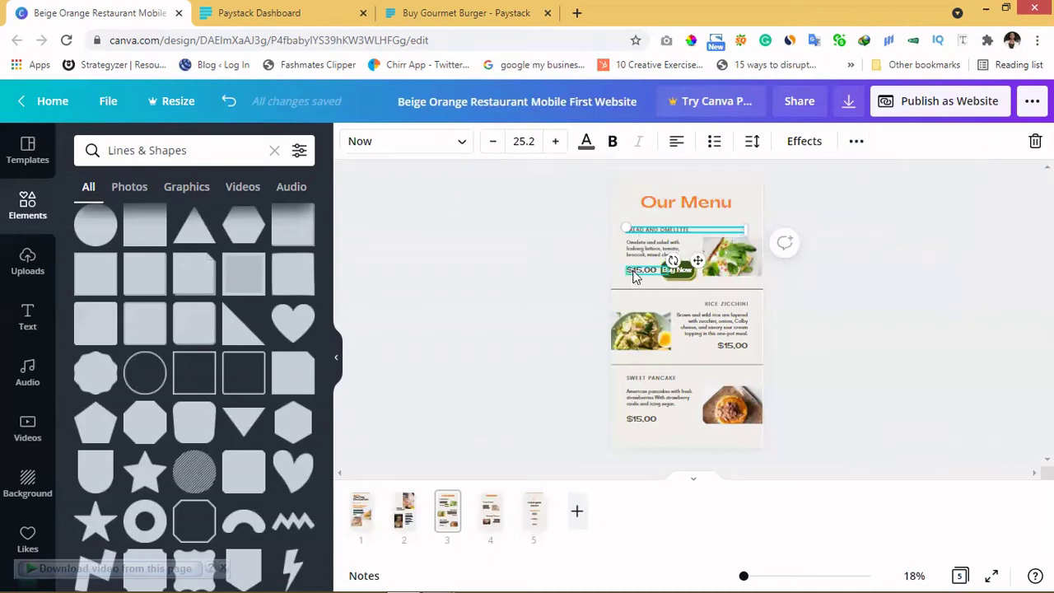
Step: Link the $15.00 price text to the same Paystack checkout URL
left_click(634, 274)
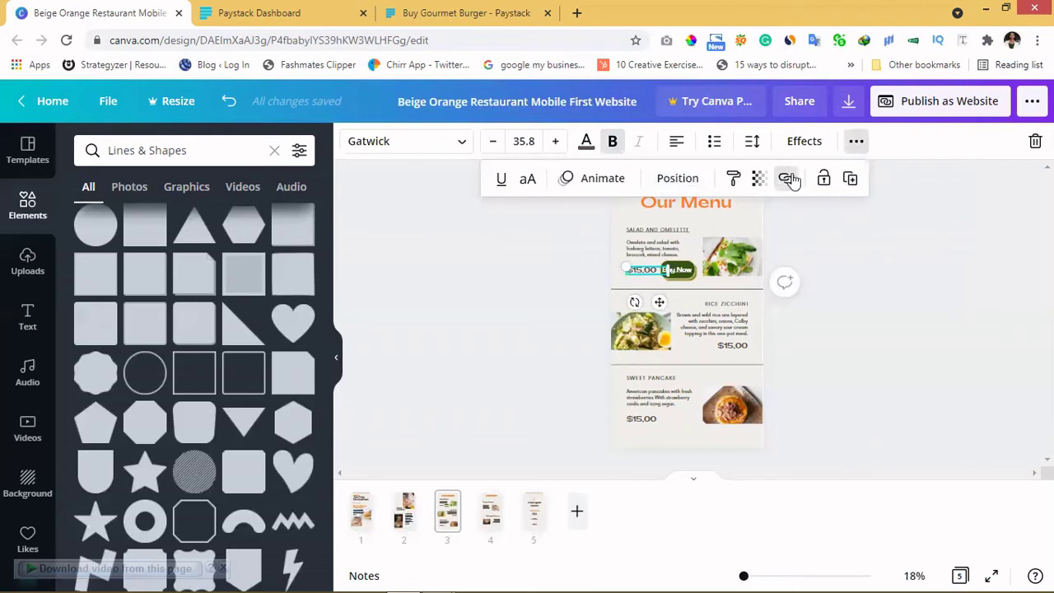
left_click(789, 179)
type("ack.com/buy/gourmet-burger-kazcys")
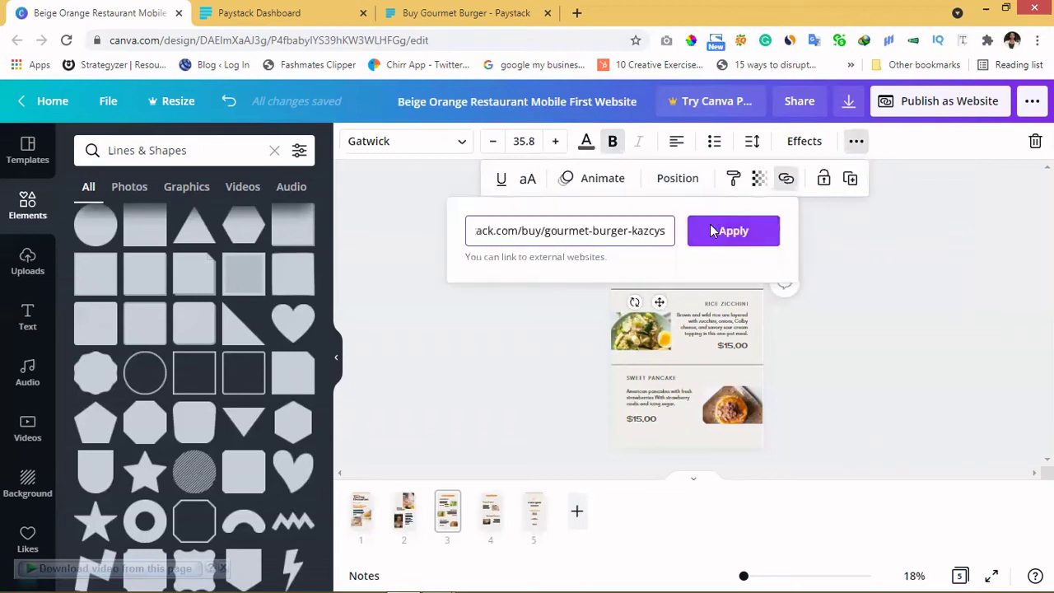
left_click(766, 232)
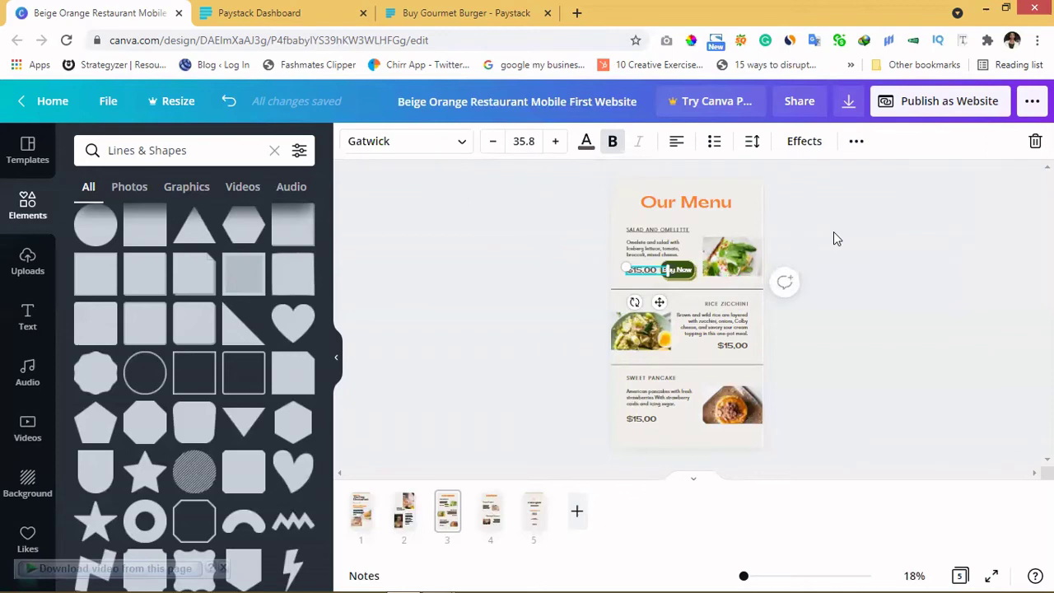
left_click(834, 235)
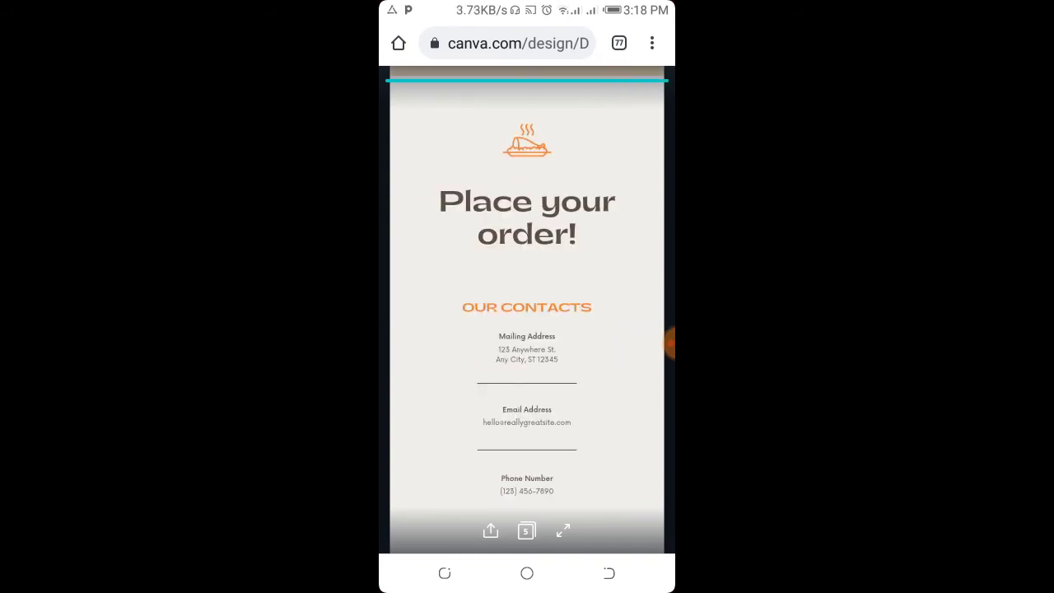
Step: Page through the site full screen on the phone, then exit and show page 4, Reviews
left_click(417, 309)
left_click(404, 306)
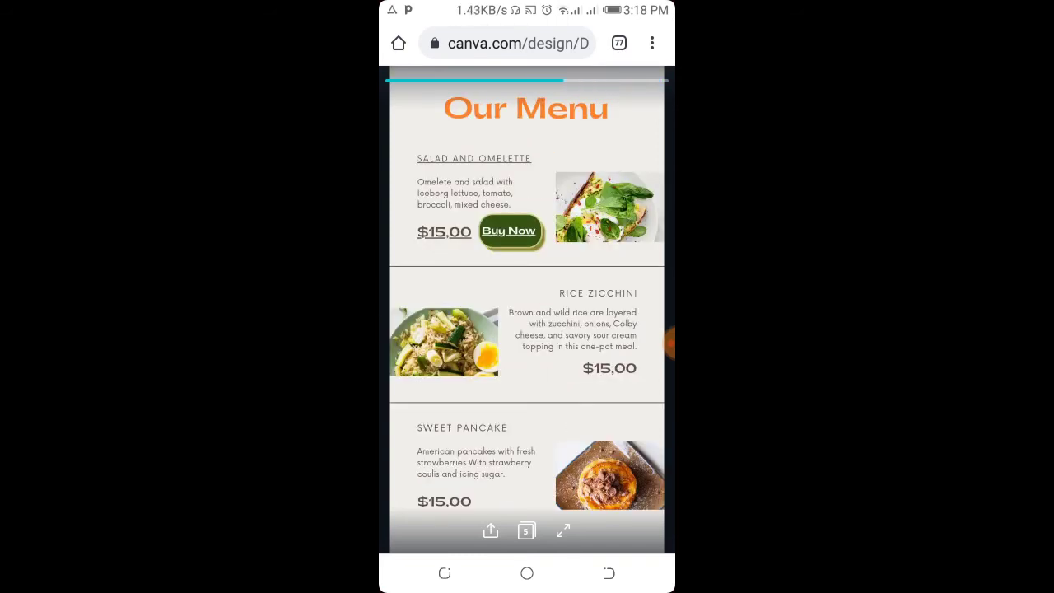
left_click(563, 530)
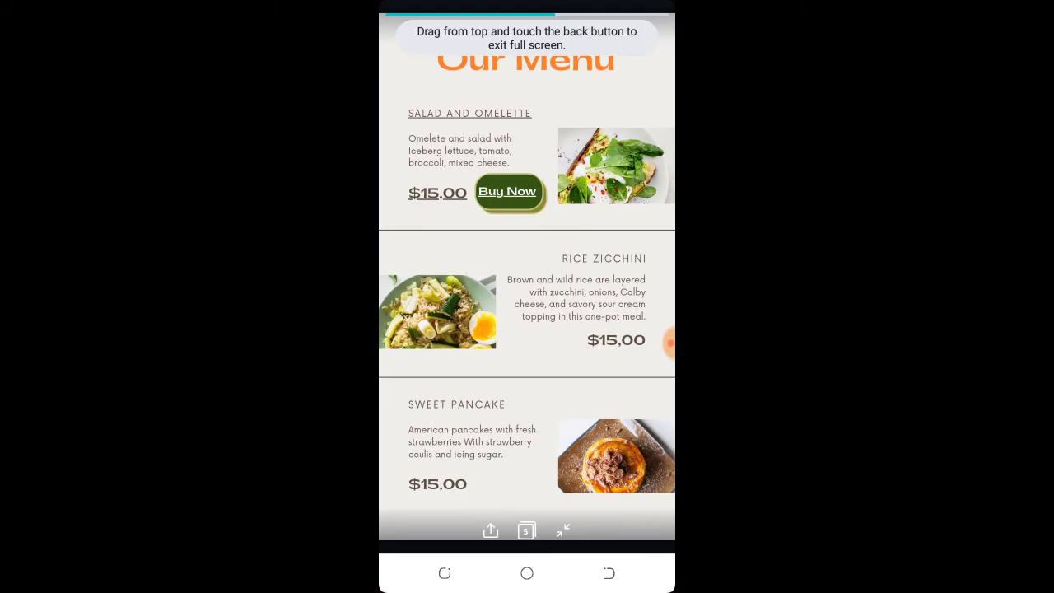
left_click(670, 342)
left_click(669, 341)
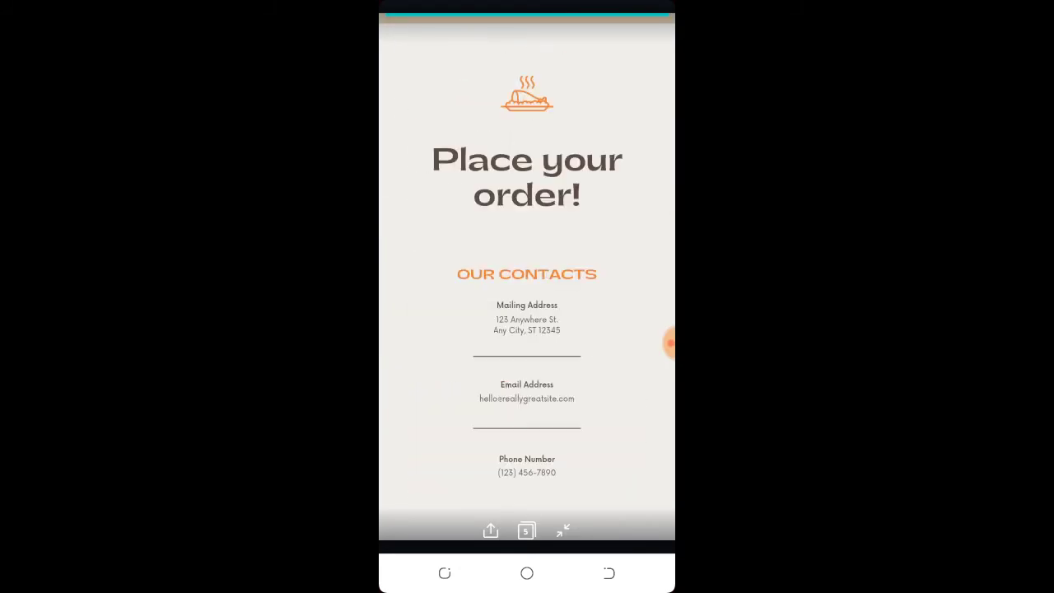
left_click(417, 272)
left_click(417, 273)
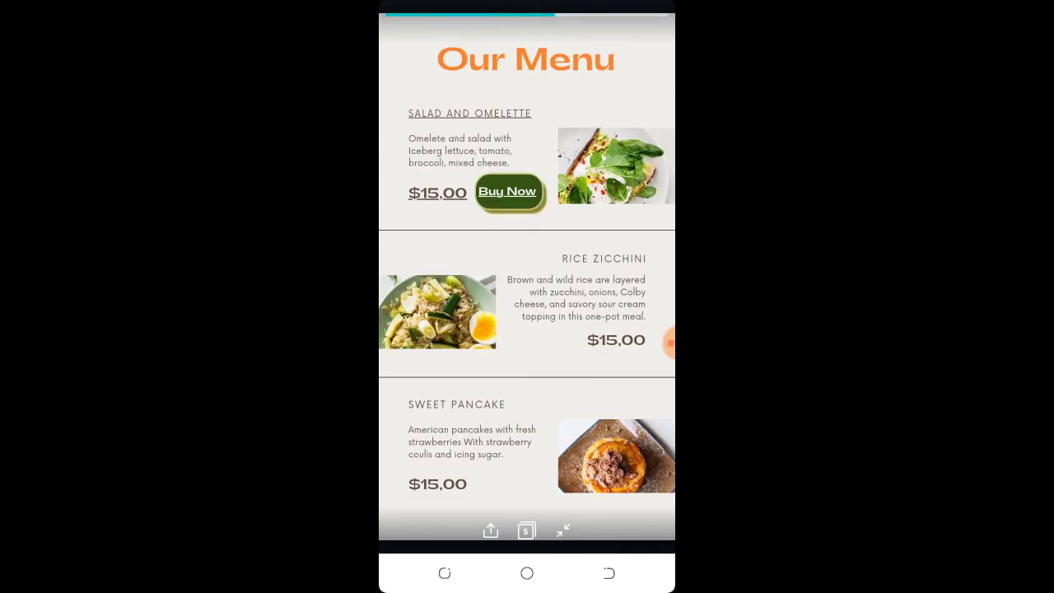
left_click(527, 531)
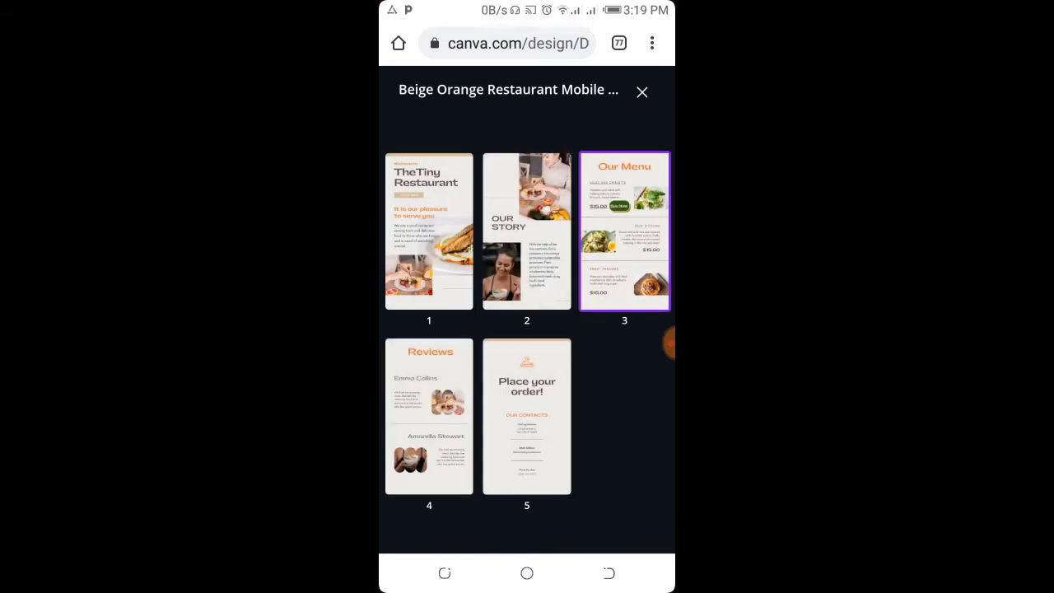
left_click(429, 416)
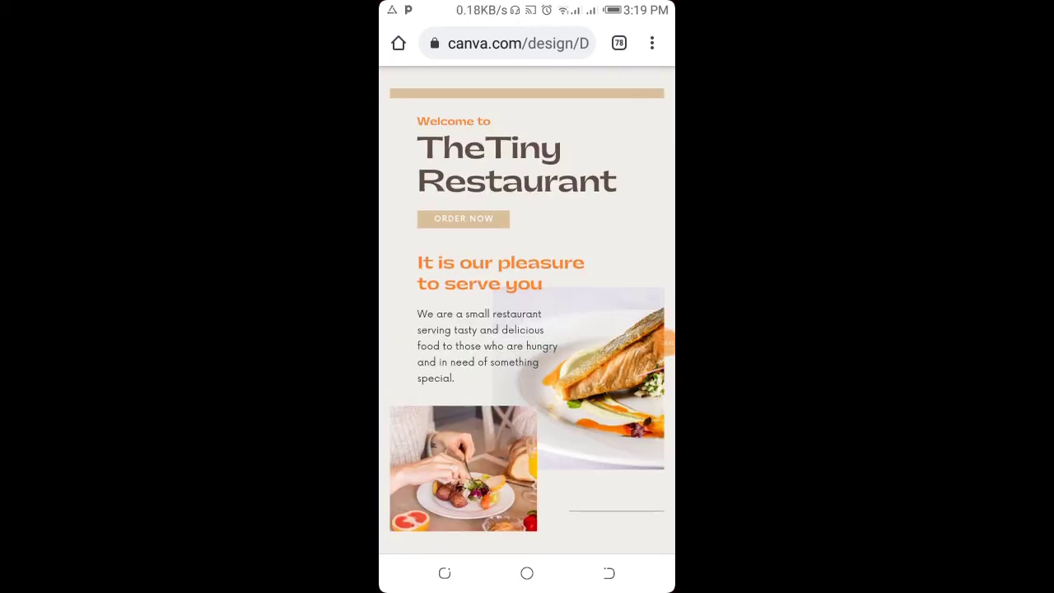
Step: Scroll through every section of the phone's restaurant site and back to the TheTiny Restaurant welcome
scroll(528, 296, "down", 2)
scroll(527, 296, "down", 5)
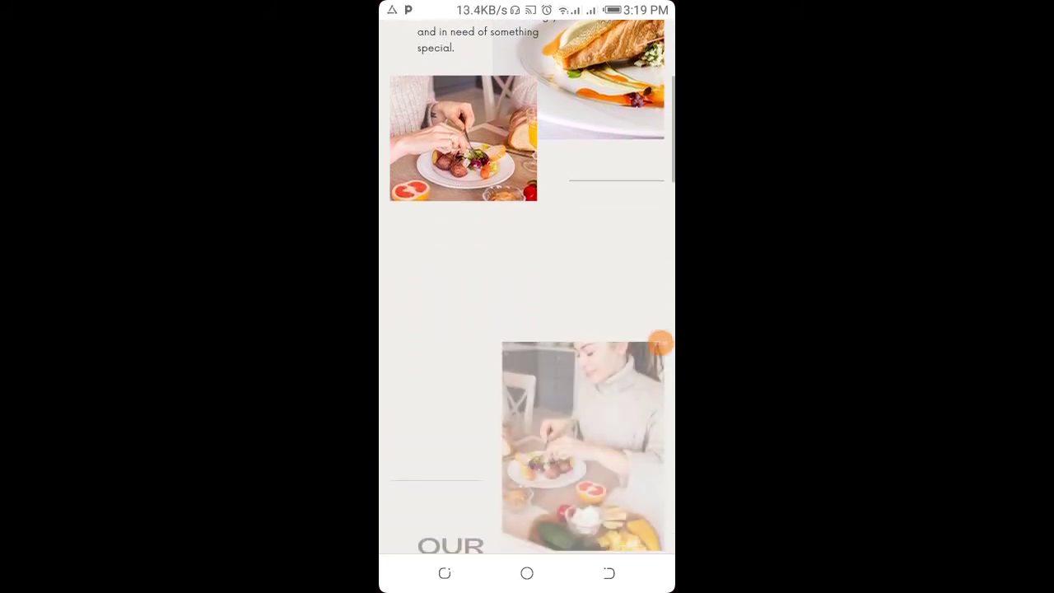
scroll(527, 296, "down", 5)
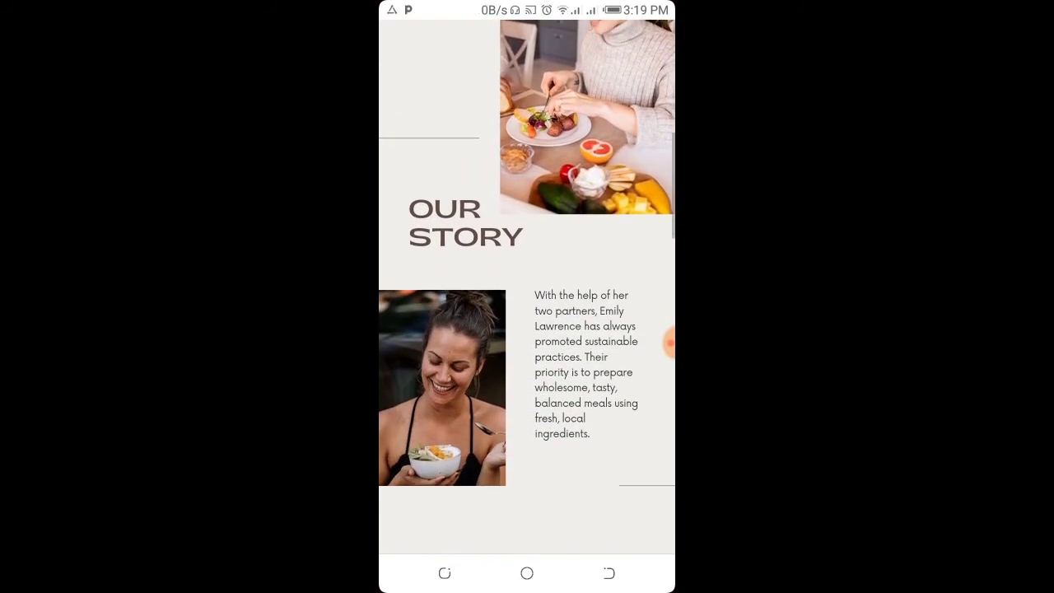
scroll(527, 297, "down", 5)
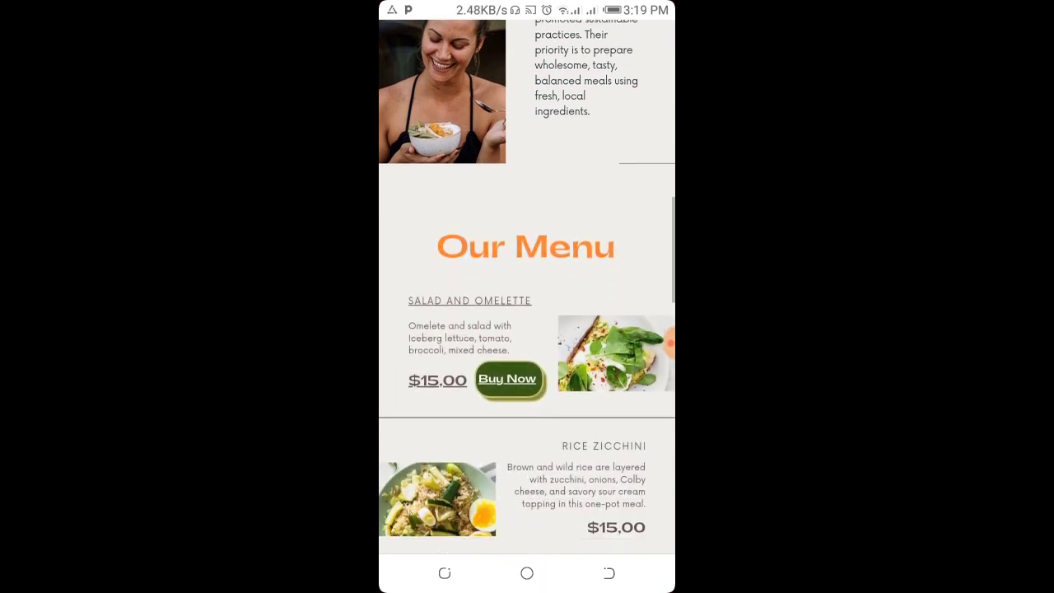
scroll(527, 297, "down", 2)
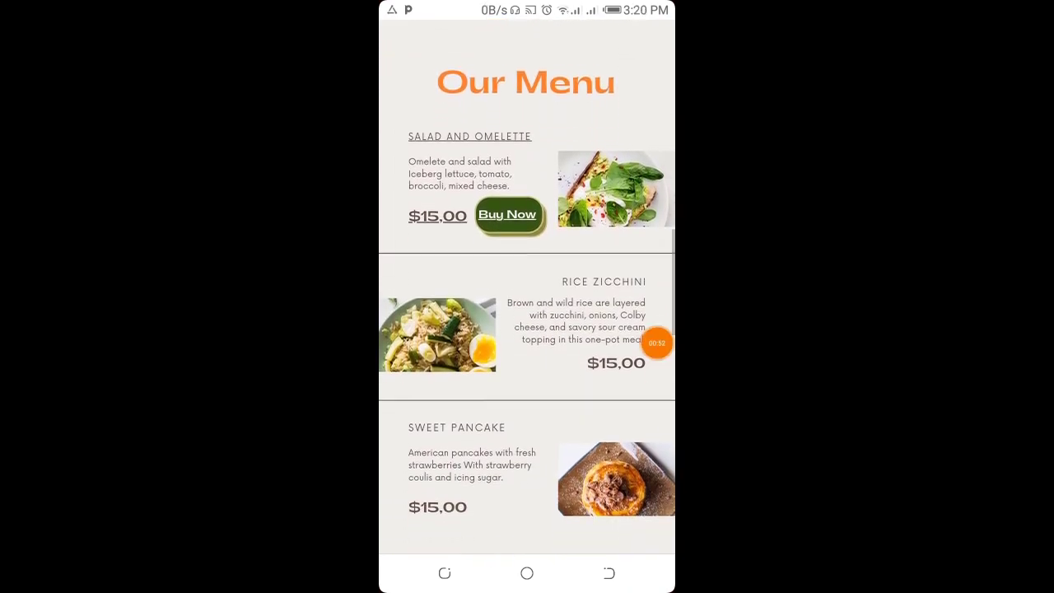
scroll(527, 296, "down", 3)
scroll(527, 297, "down", 5)
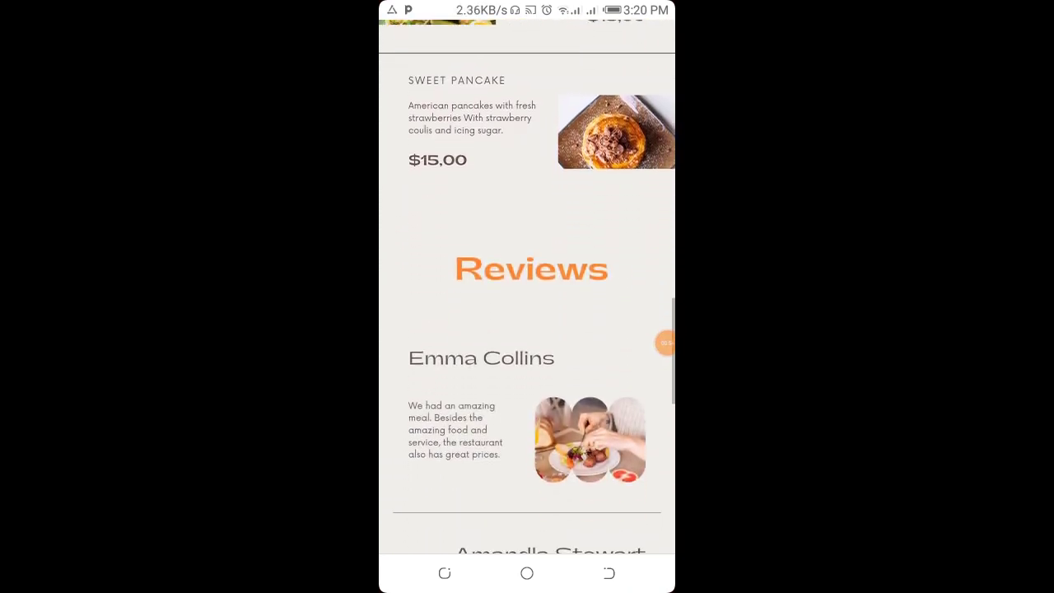
scroll(527, 297, "down", 8)
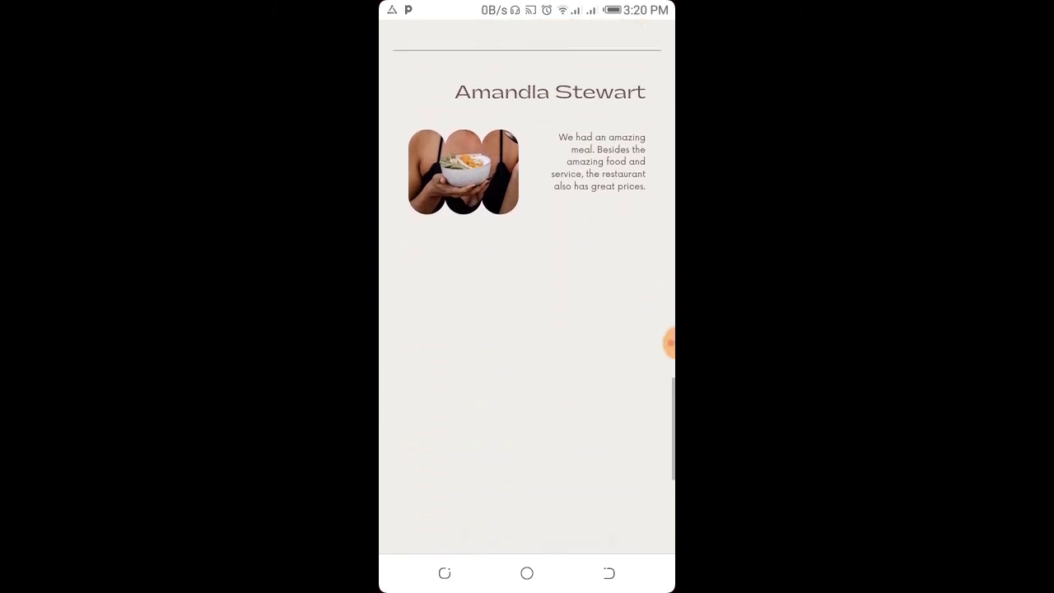
scroll(527, 296, "down", 3)
scroll(527, 296, "up", 10)
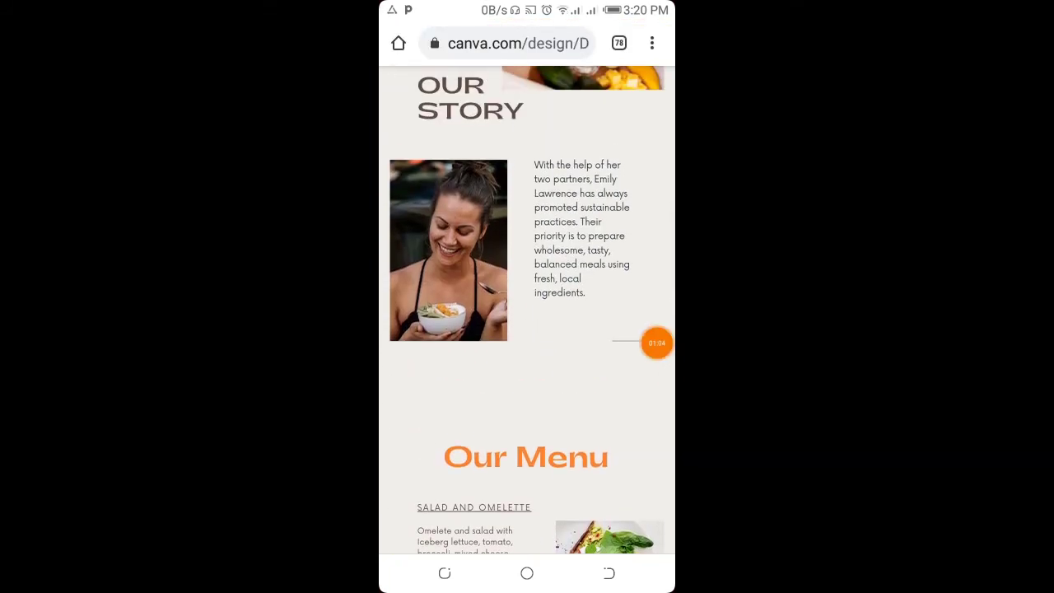
left_click(656, 343)
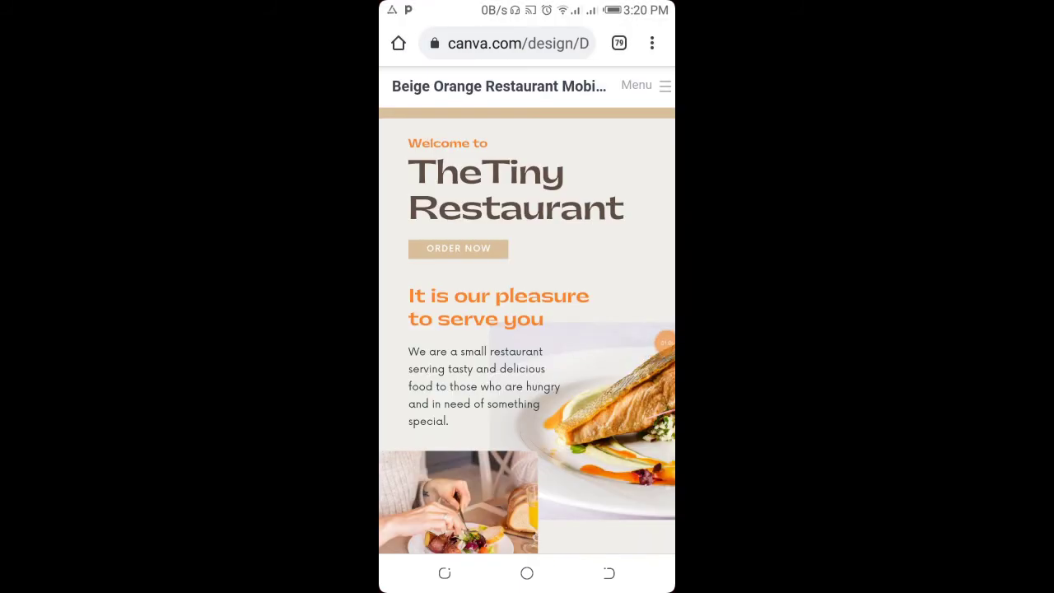
scroll(527, 330, "down", 2)
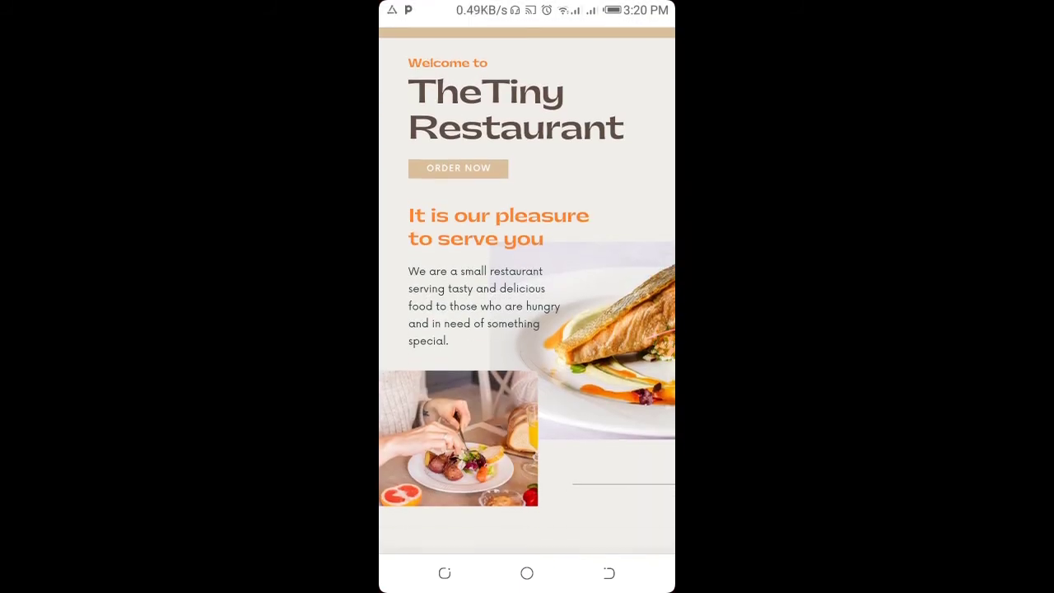
scroll(527, 330, "up", 2)
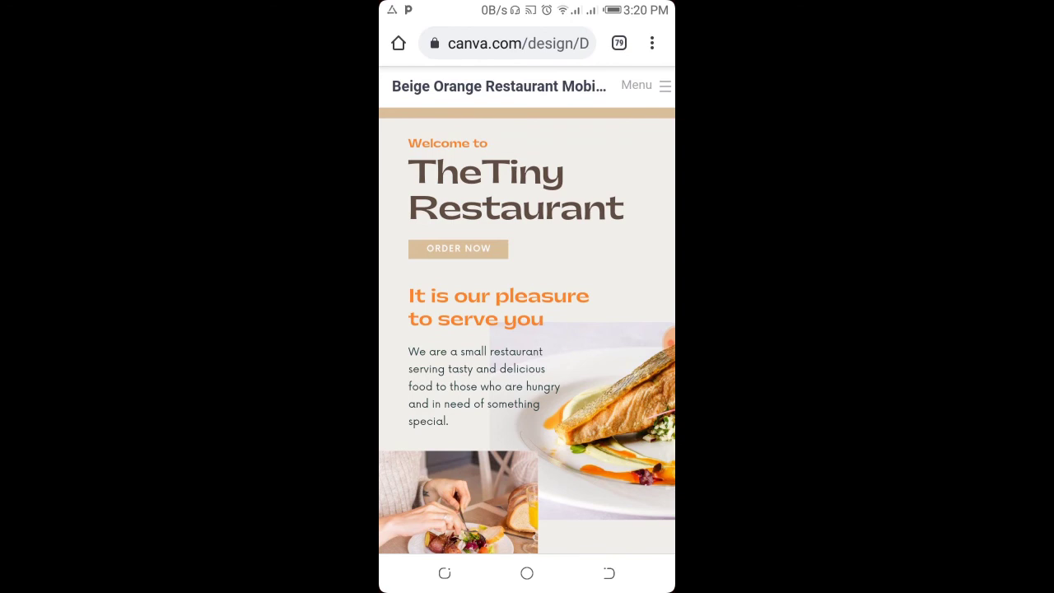
Step: Test the Menu drawer jumps to the our story, Our Menu and Reviews sections
left_click(637, 85)
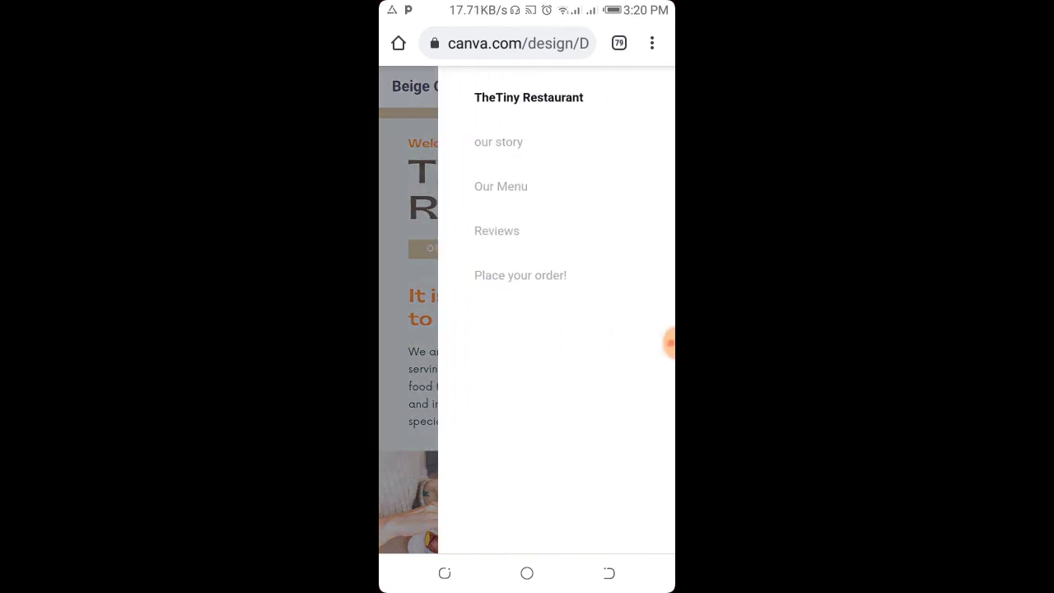
left_click(498, 141)
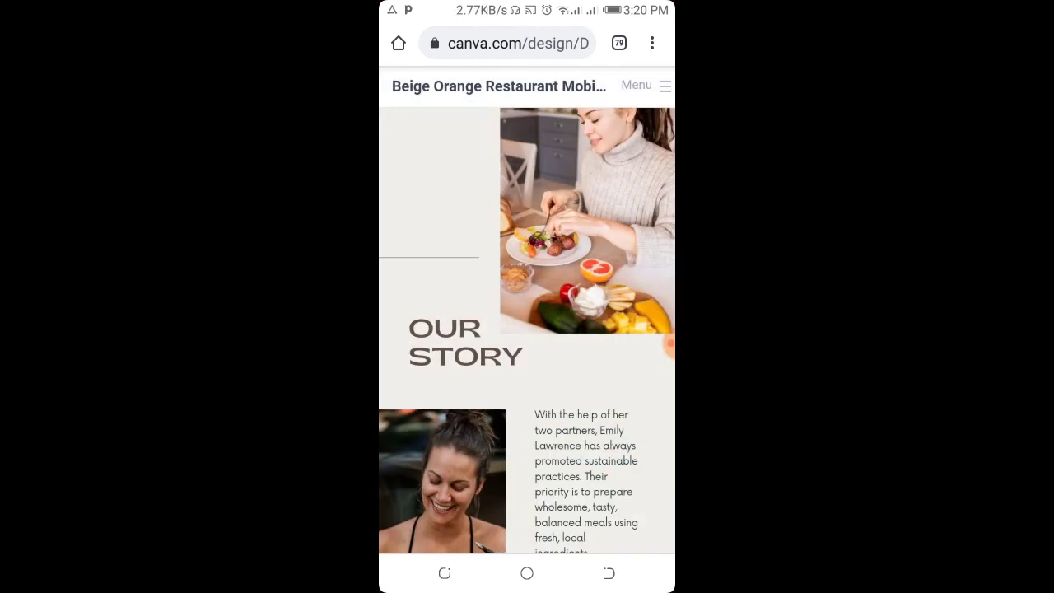
left_click(636, 85)
left_click(496, 142)
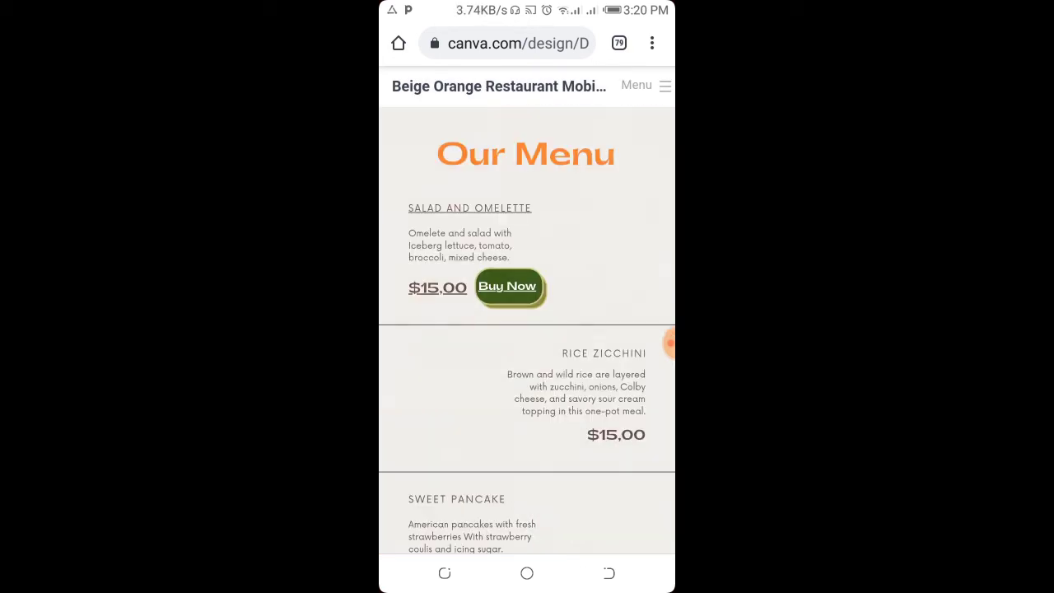
left_click(637, 85)
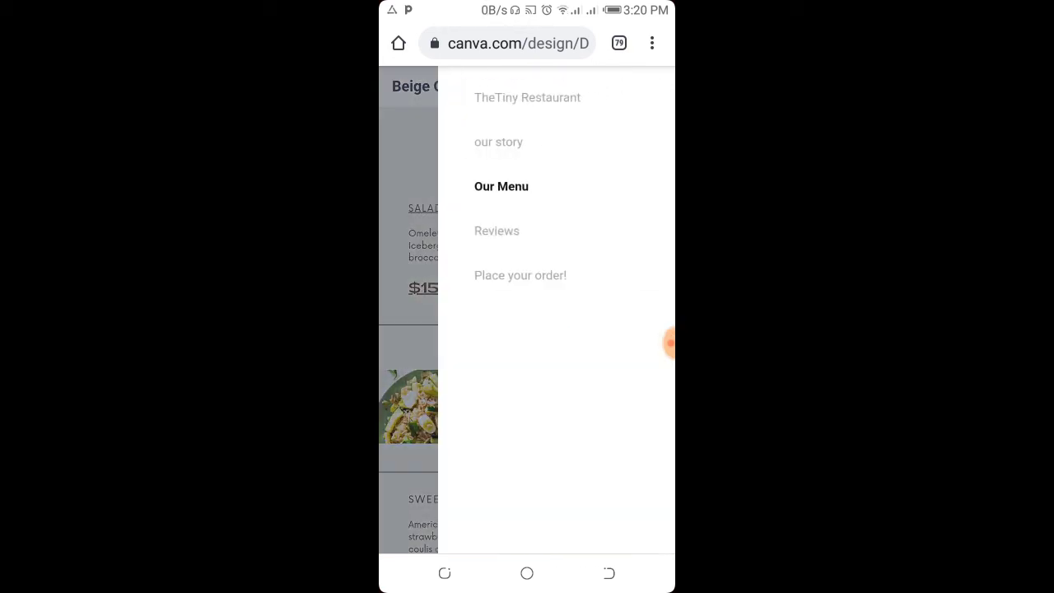
left_click(497, 231)
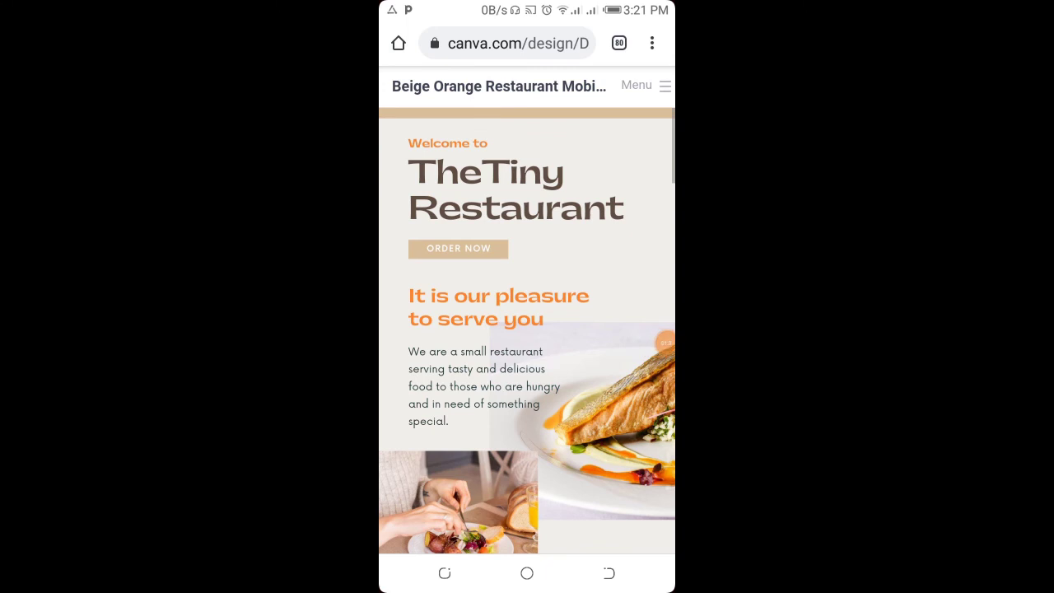
Step: Jump to Place your order! and follow the Salad and Omelette Buy Now link
scroll(527, 331, "down", 5)
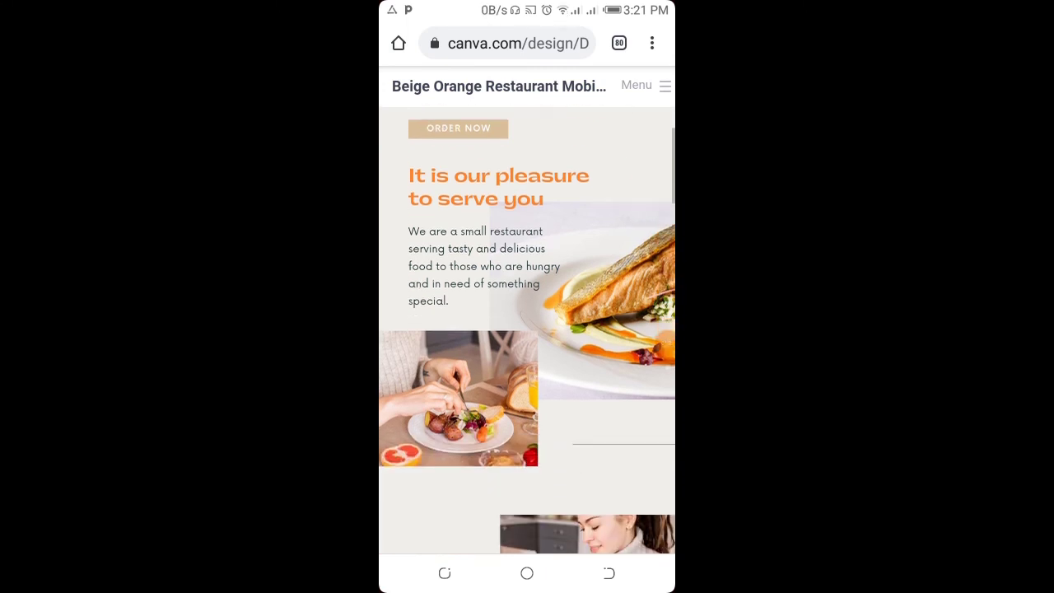
scroll(527, 330, "down", 10)
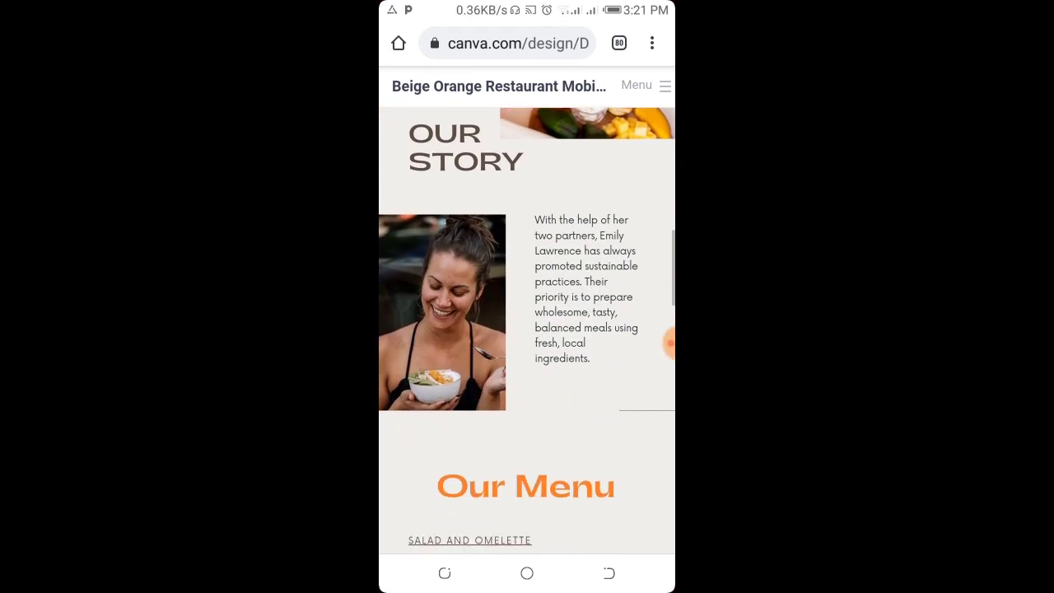
scroll(528, 330, "down", 5)
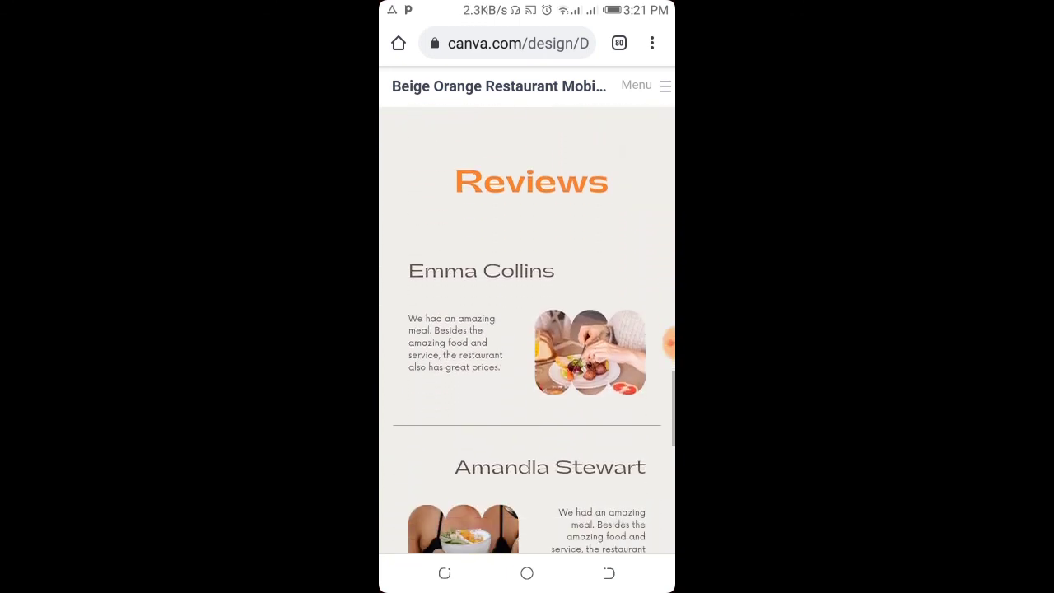
left_click(647, 86)
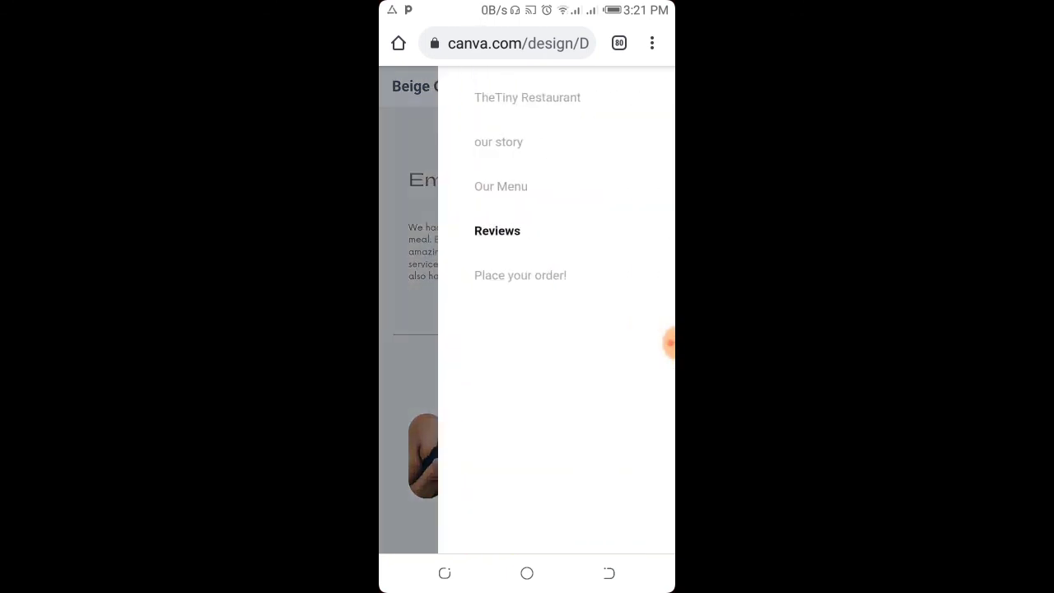
left_click(499, 142)
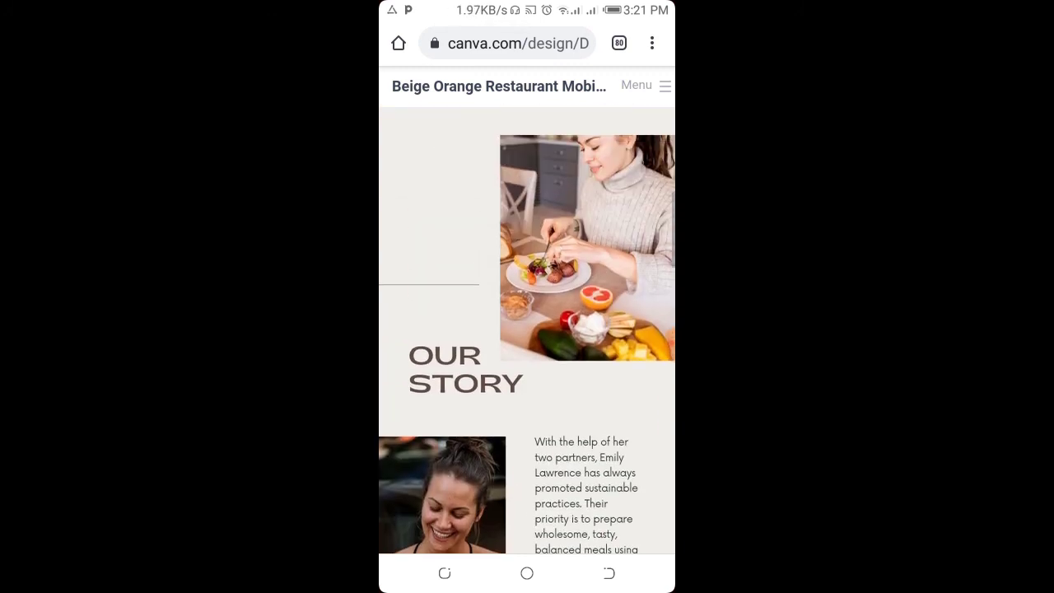
scroll(528, 330, "down", 2)
scroll(528, 329, "down", 4)
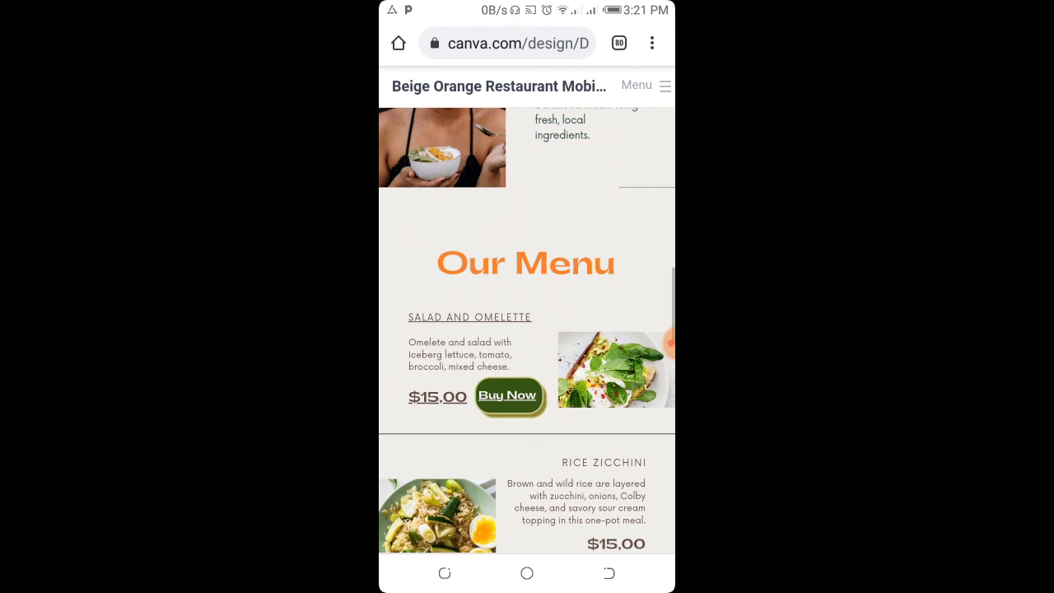
left_click(507, 395)
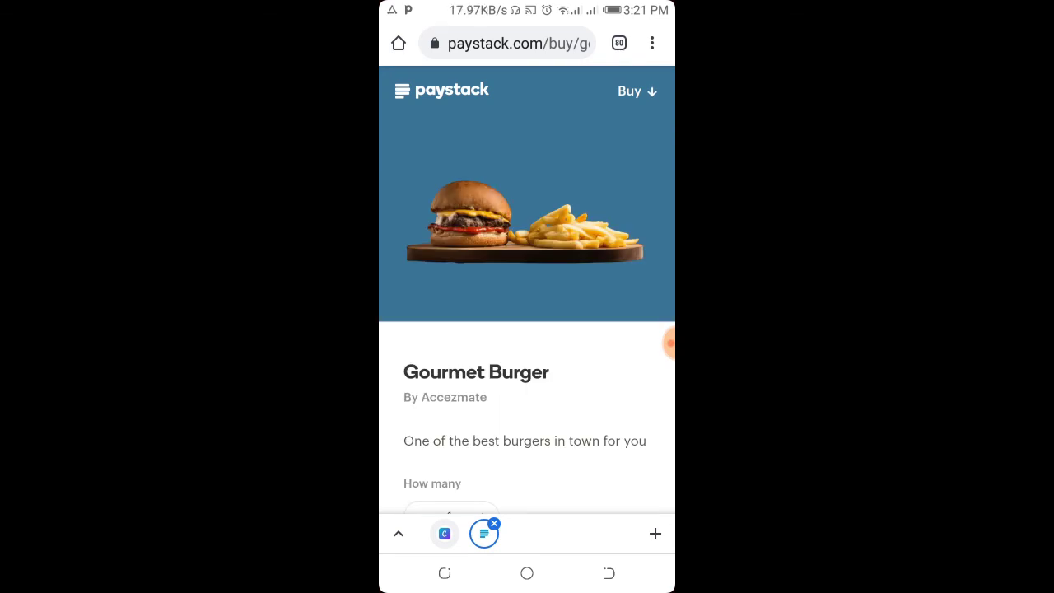
Step: Buy the NGN 2500 Gourmet Burger and scroll the shipping form to Continue
scroll(527, 329, "down", 3)
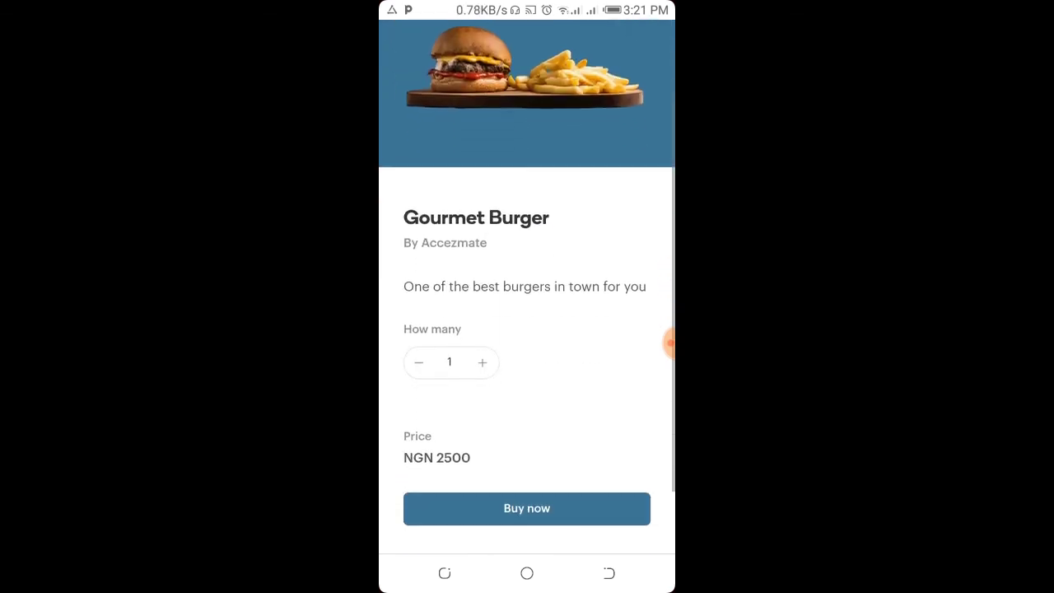
scroll(527, 329, "down", 1)
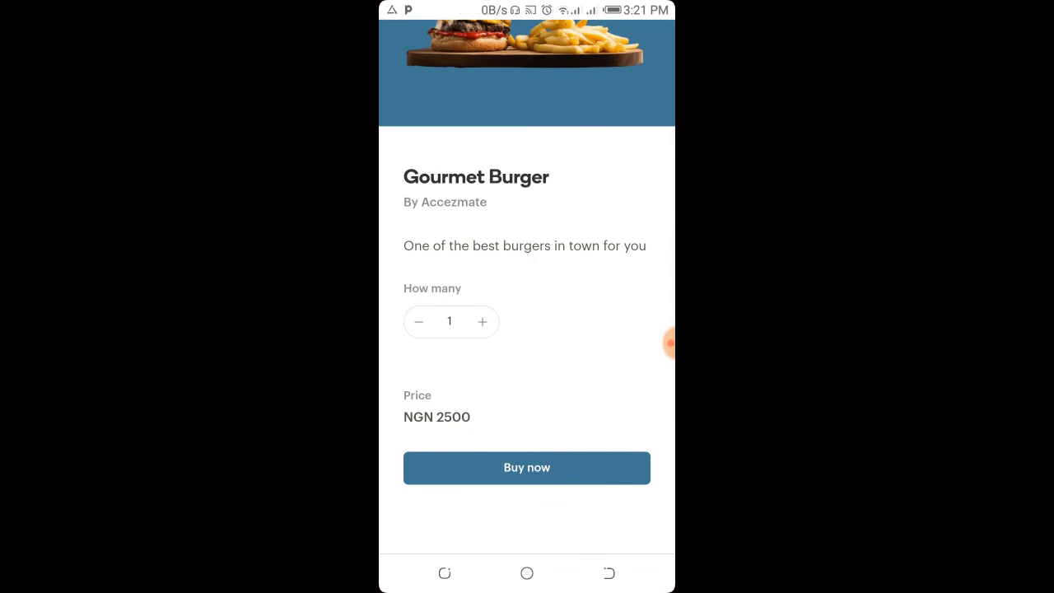
left_click(527, 467)
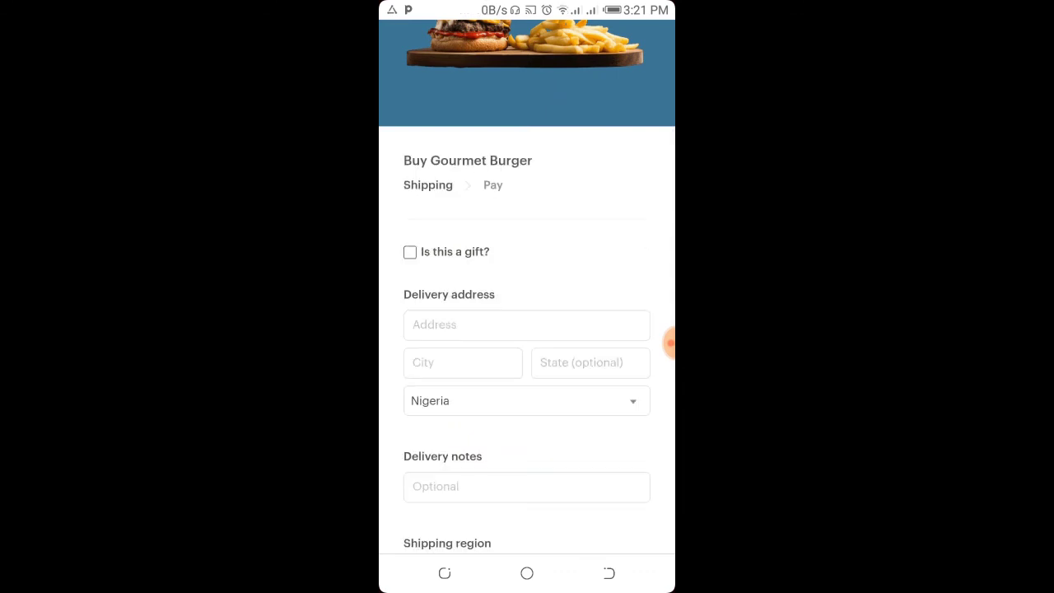
scroll(527, 329, "down", 2)
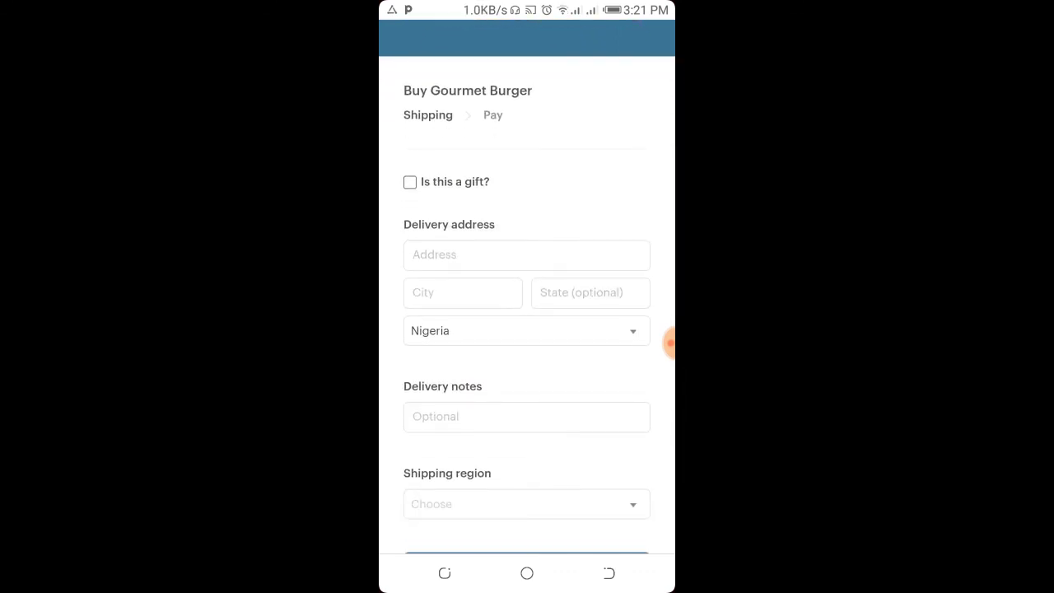
scroll(527, 329, "down", 4)
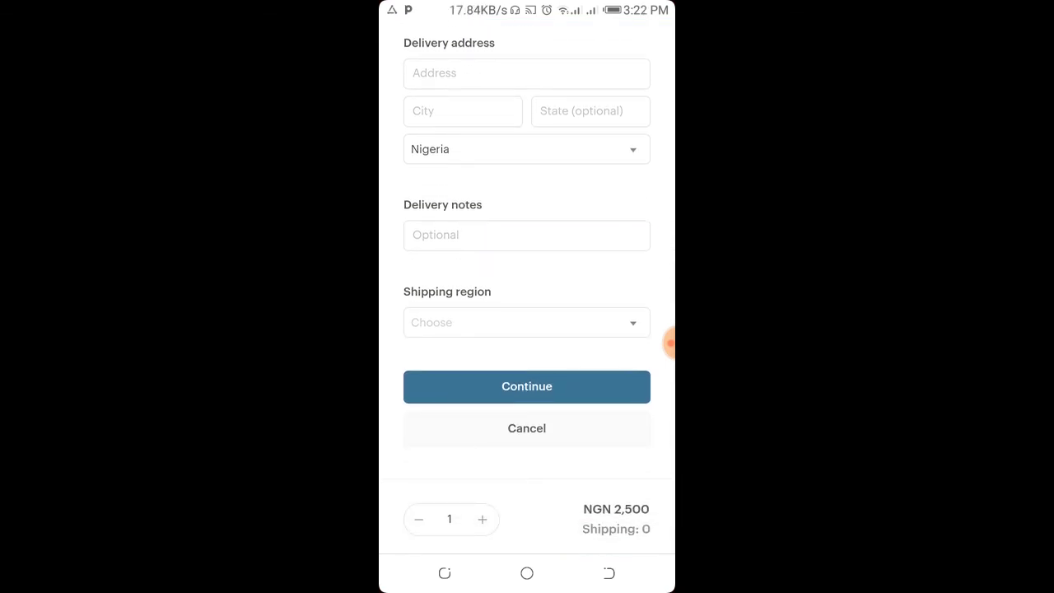